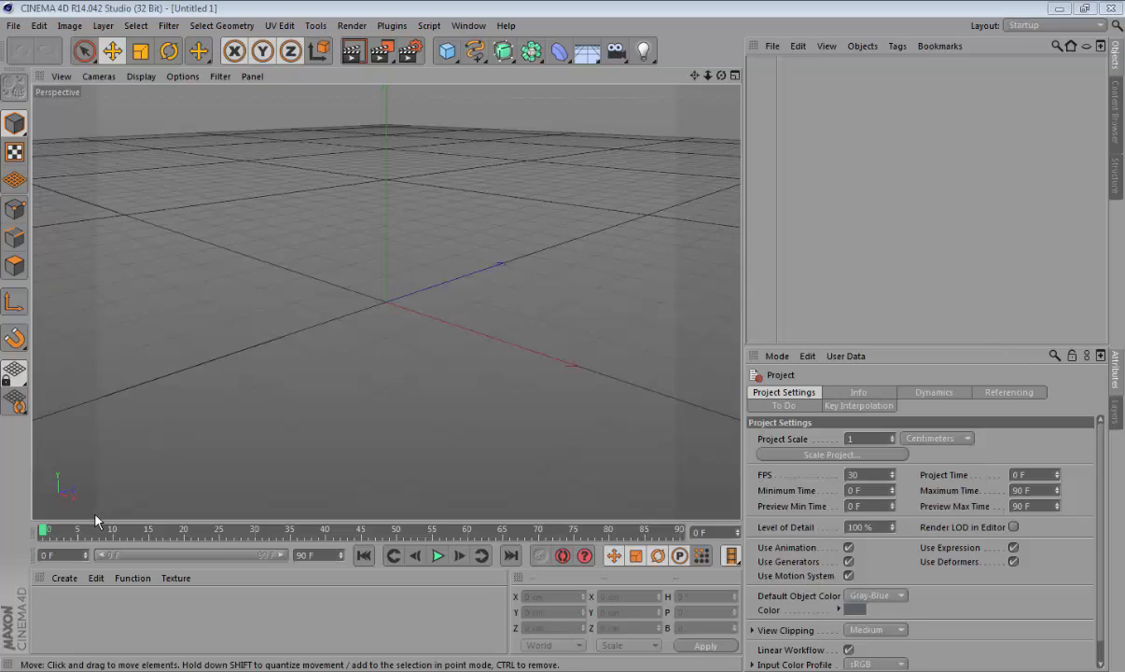
# Step: Create a new material and open it in the Material Editor
pyautogui.doubleClick(54, 620)
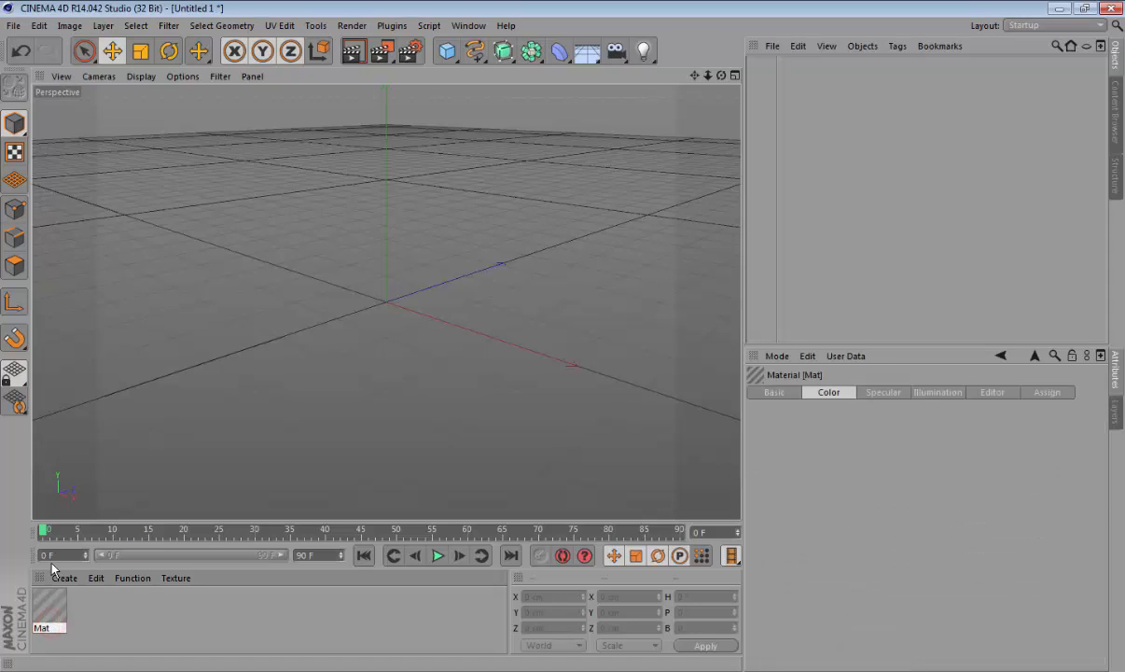
pyautogui.doubleClick(51, 616)
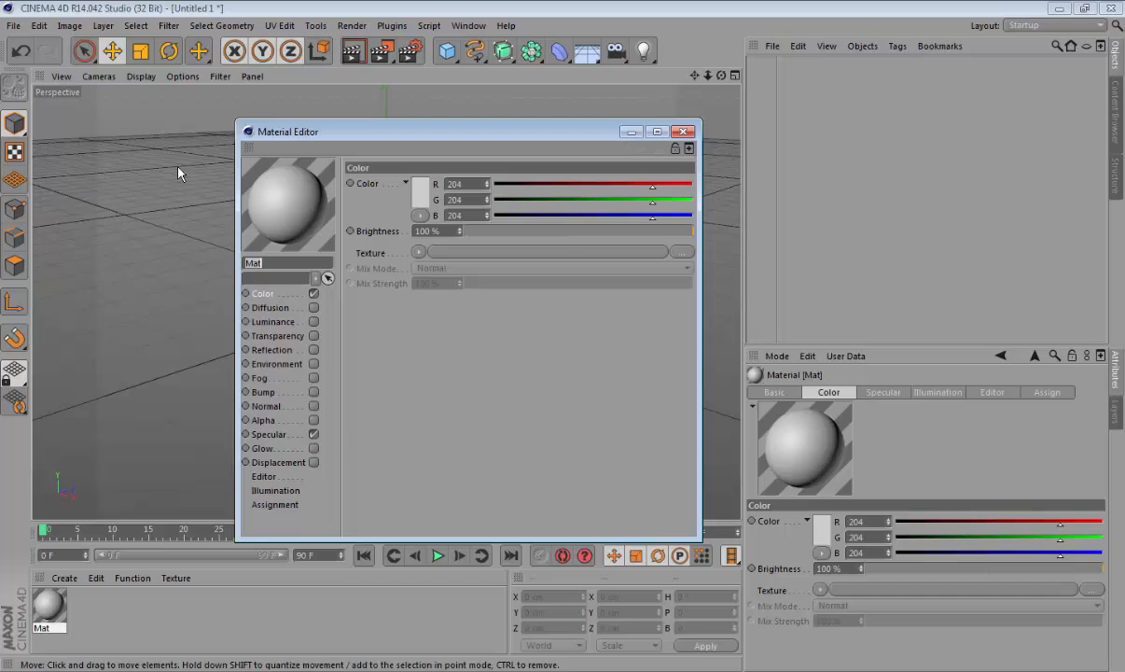
pyautogui.click(289, 212)
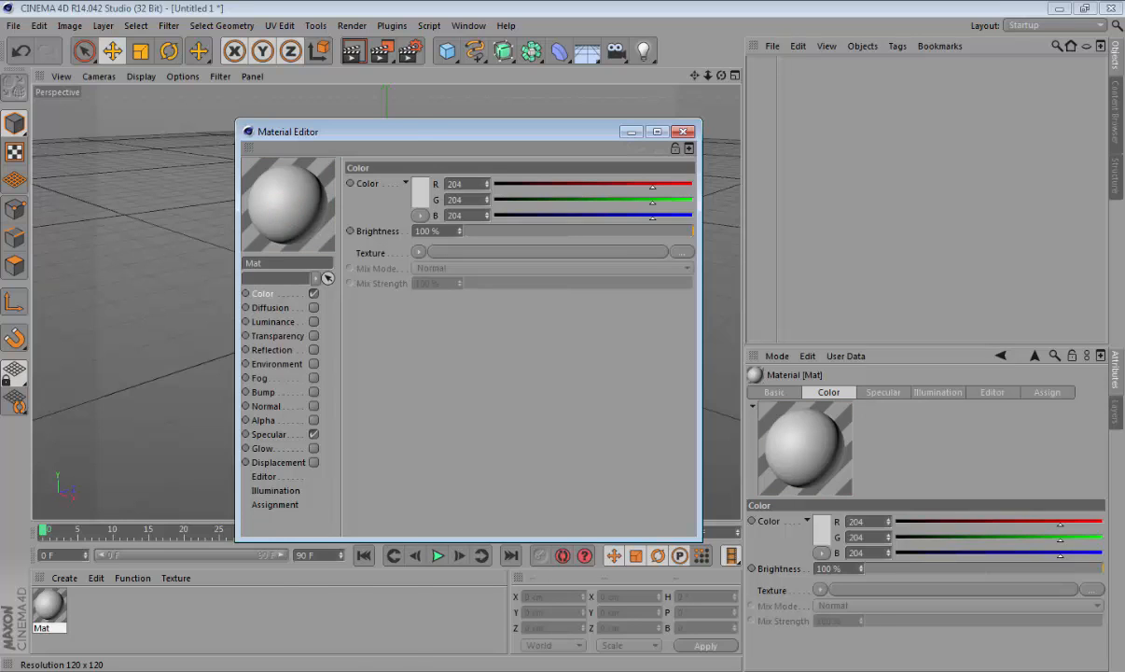
# Step: Try the Small and Huge sizes for the material preview and return it to the default size
pyautogui.rightClick(275, 224)
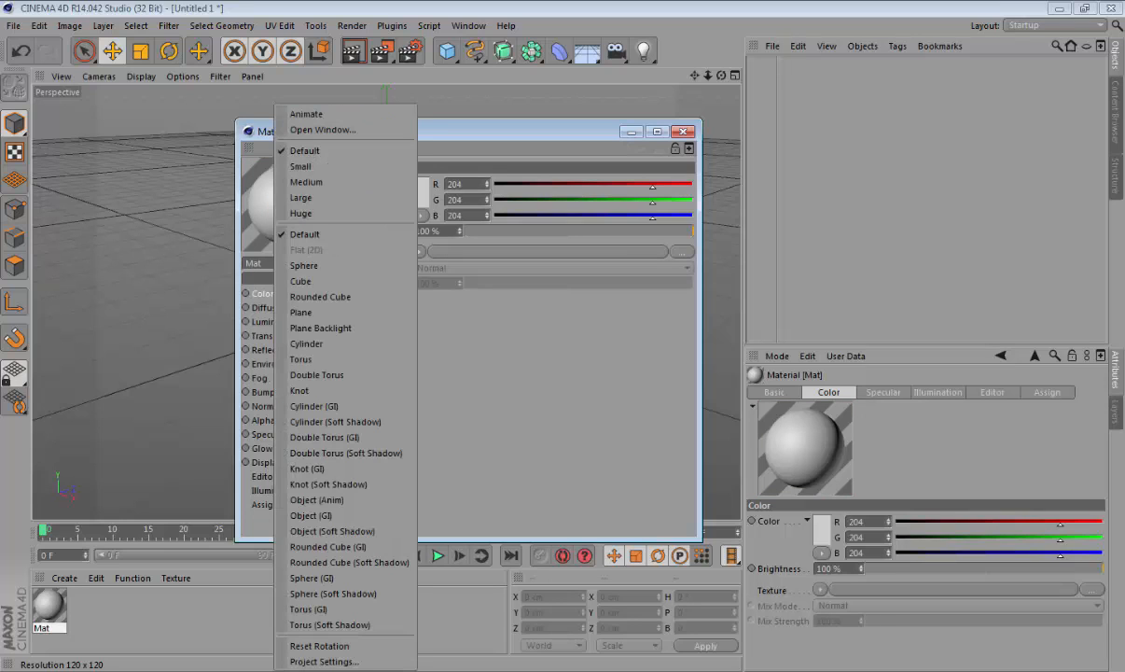
pyautogui.click(301, 166)
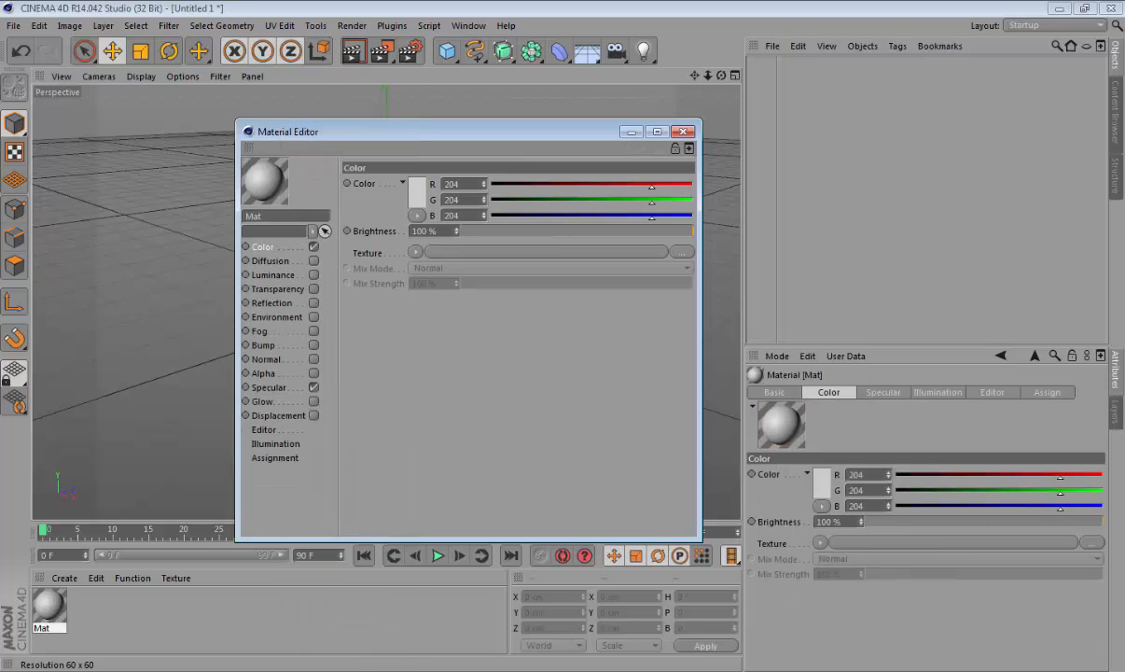
pyautogui.rightClick(278, 196)
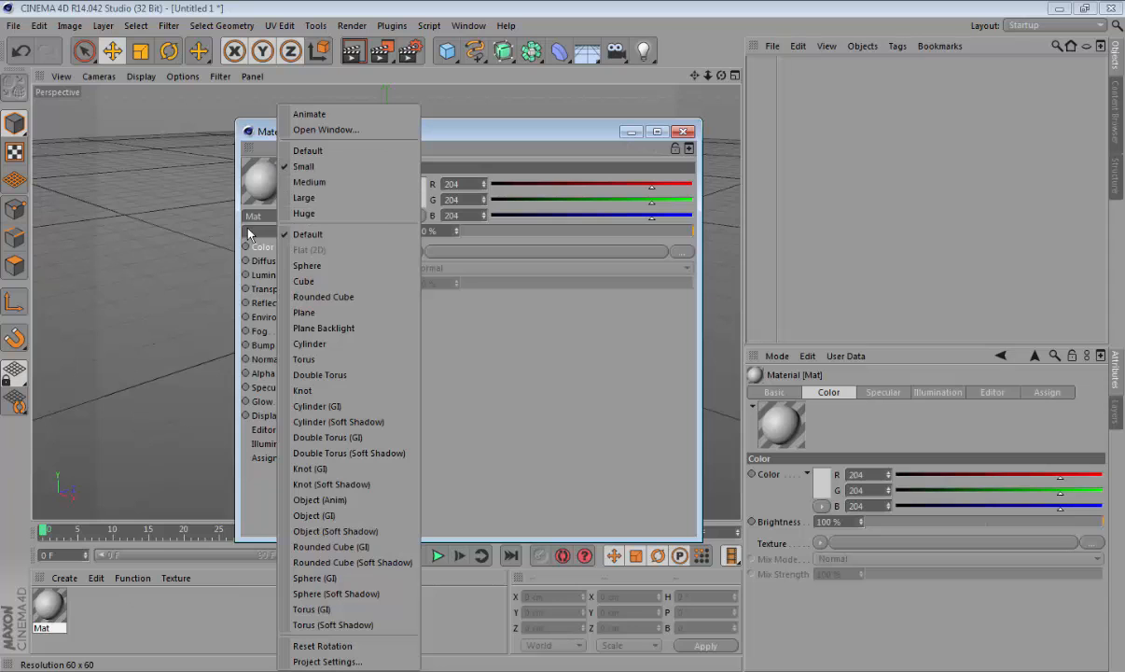
pyautogui.click(302, 213)
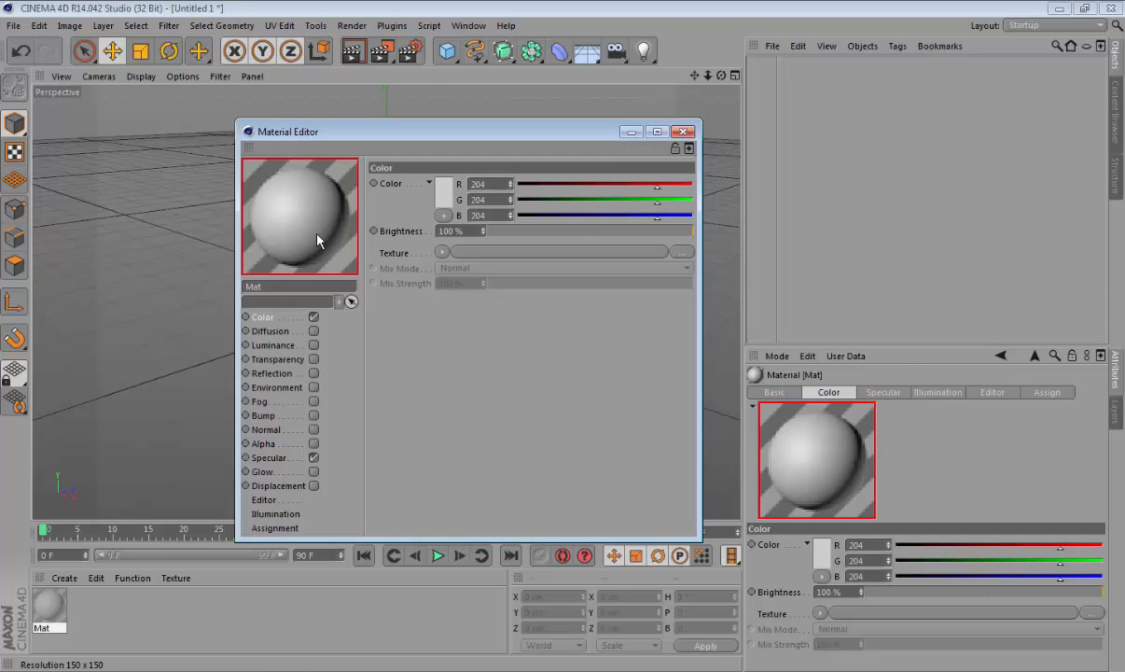
pyautogui.rightClick(318, 240)
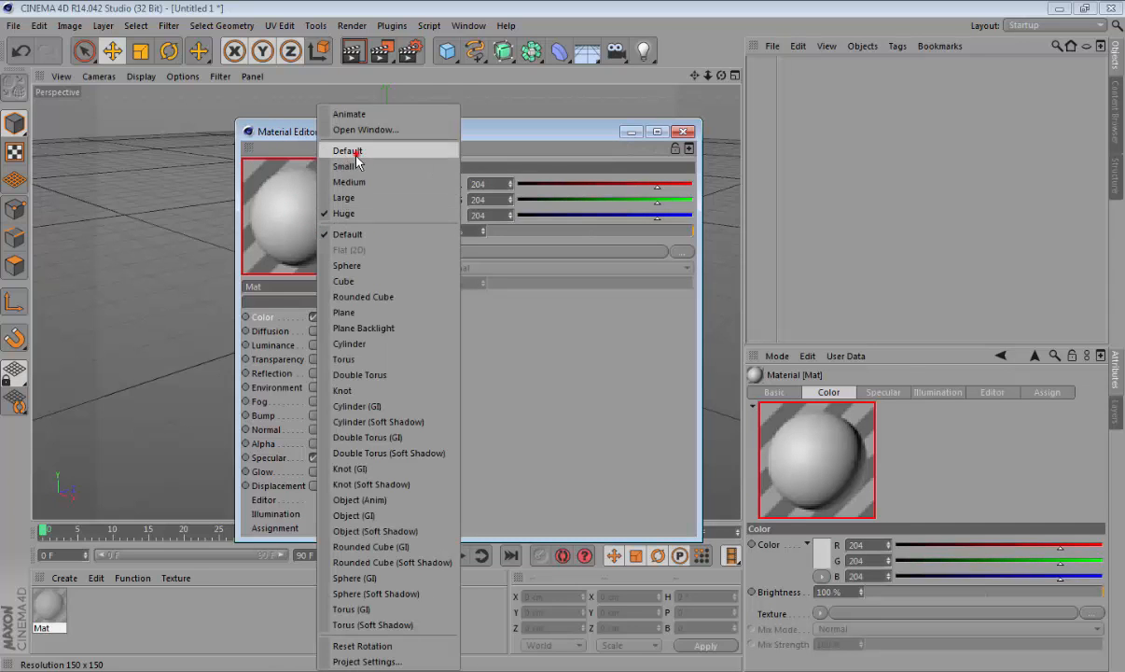
pyautogui.click(355, 154)
# Step: Display the material preview as a Cube, a Rounded Cube and a Plane in turn
pyautogui.rightClick(297, 204)
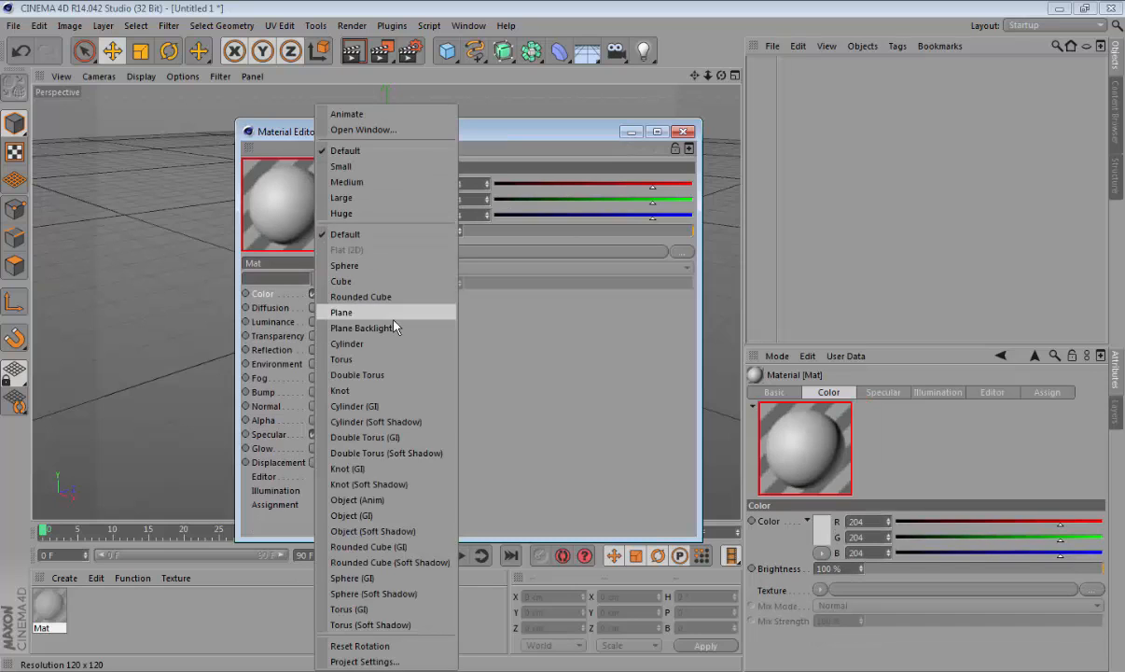
pyautogui.click(361, 284)
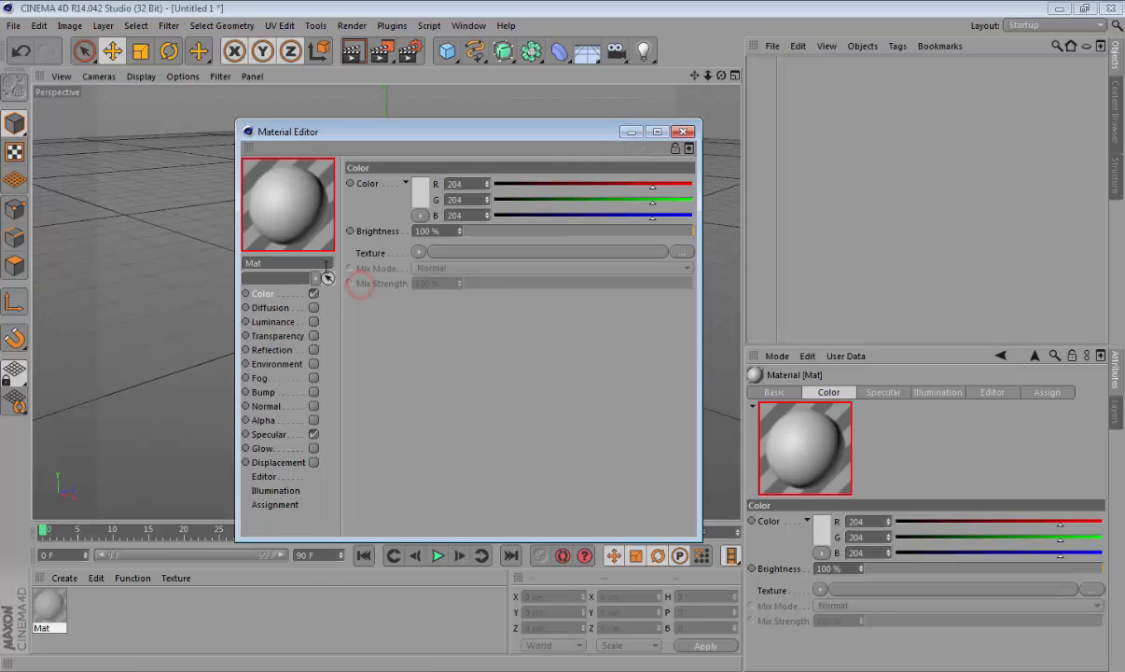
pyautogui.rightClick(297, 227)
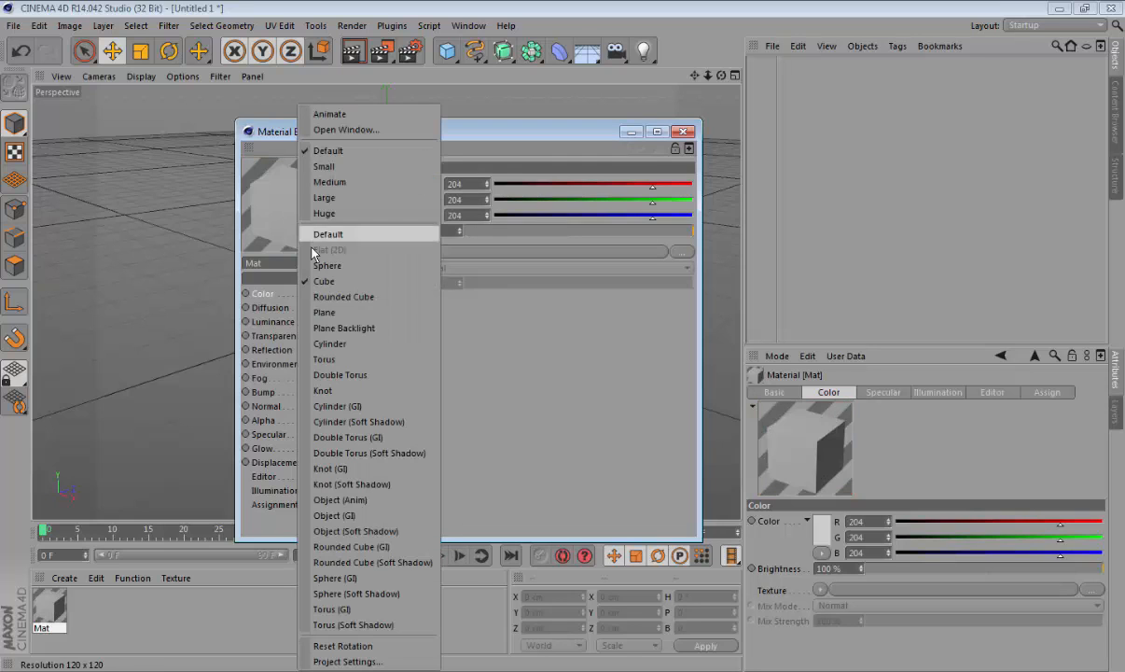
pyautogui.click(351, 298)
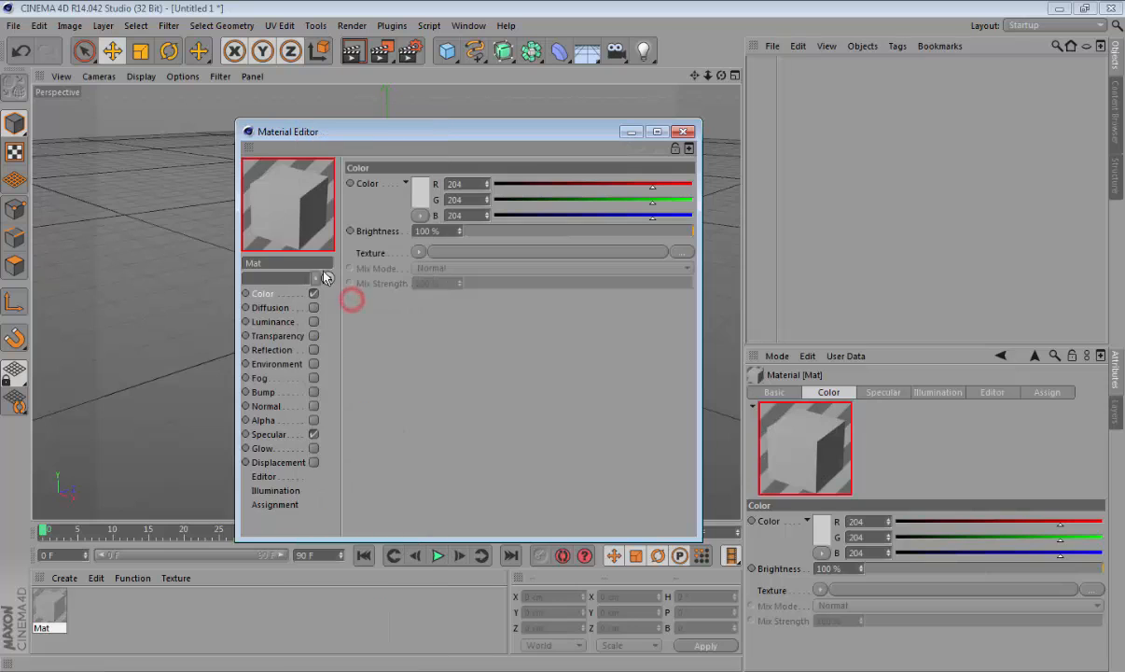
pyautogui.rightClick(304, 220)
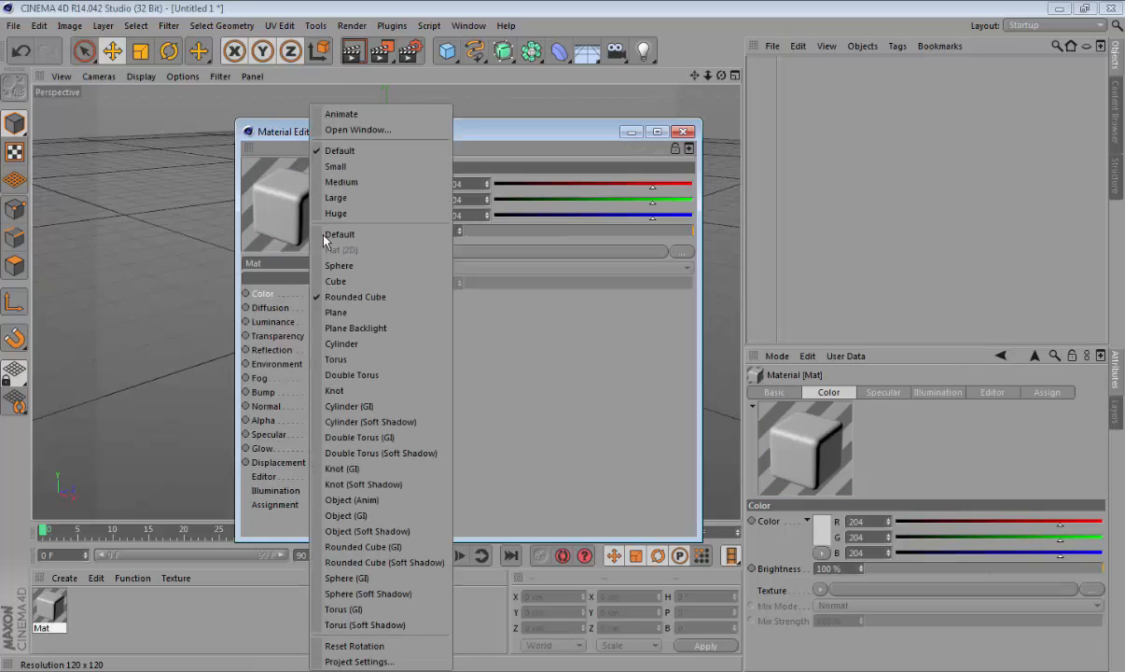
pyautogui.click(360, 312)
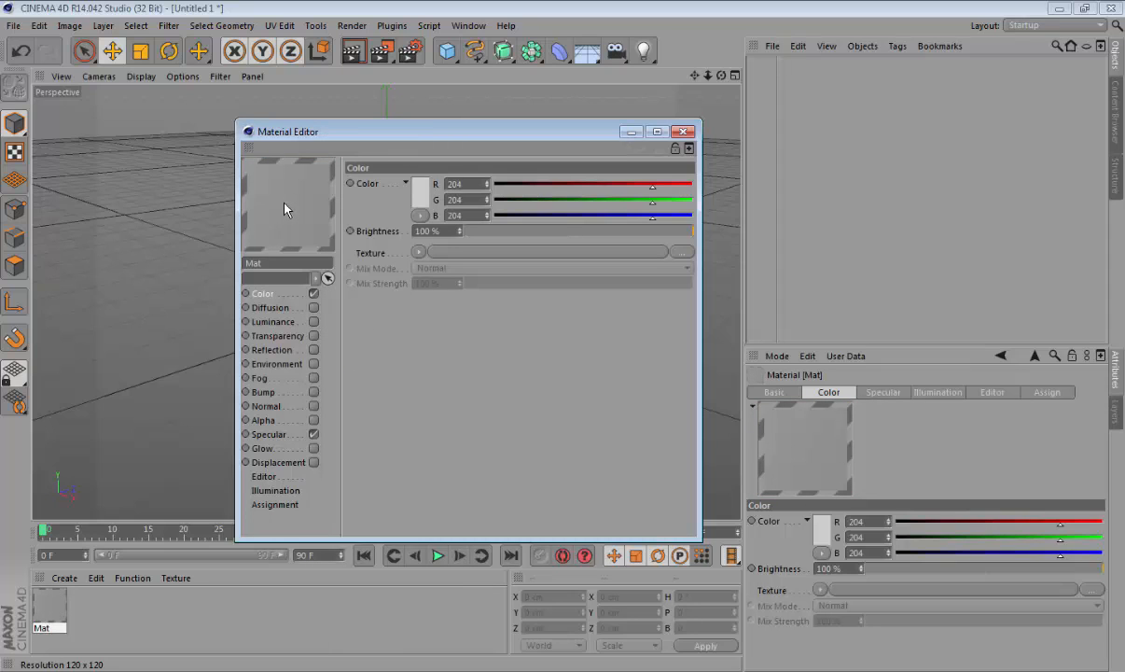
# Step: Try the Plane Backlight and Double Torus (GI) preview shapes and reset the preview to its default shape
pyautogui.rightClick(284, 210)
pyautogui.click(391, 327)
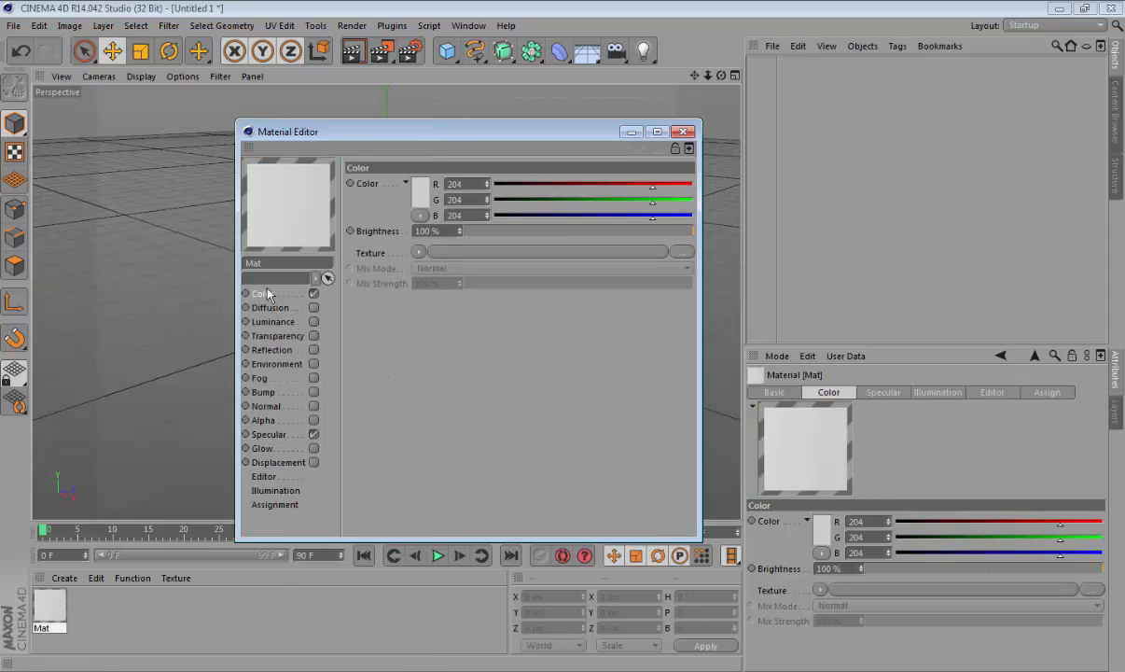
pyautogui.rightClick(291, 217)
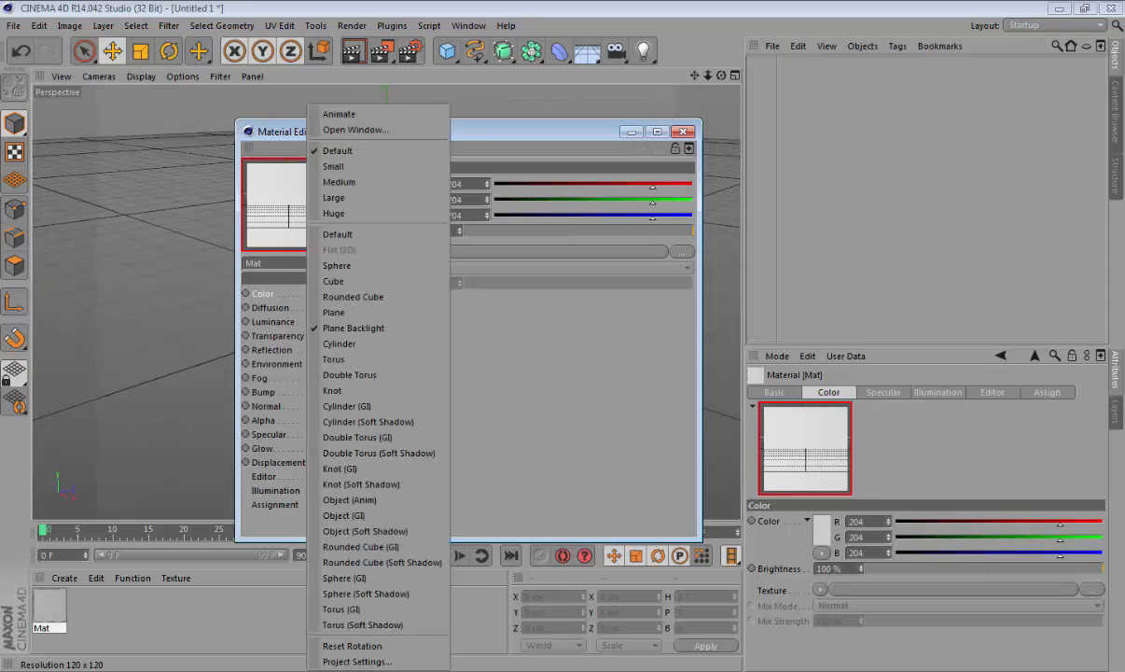
pyautogui.click(431, 448)
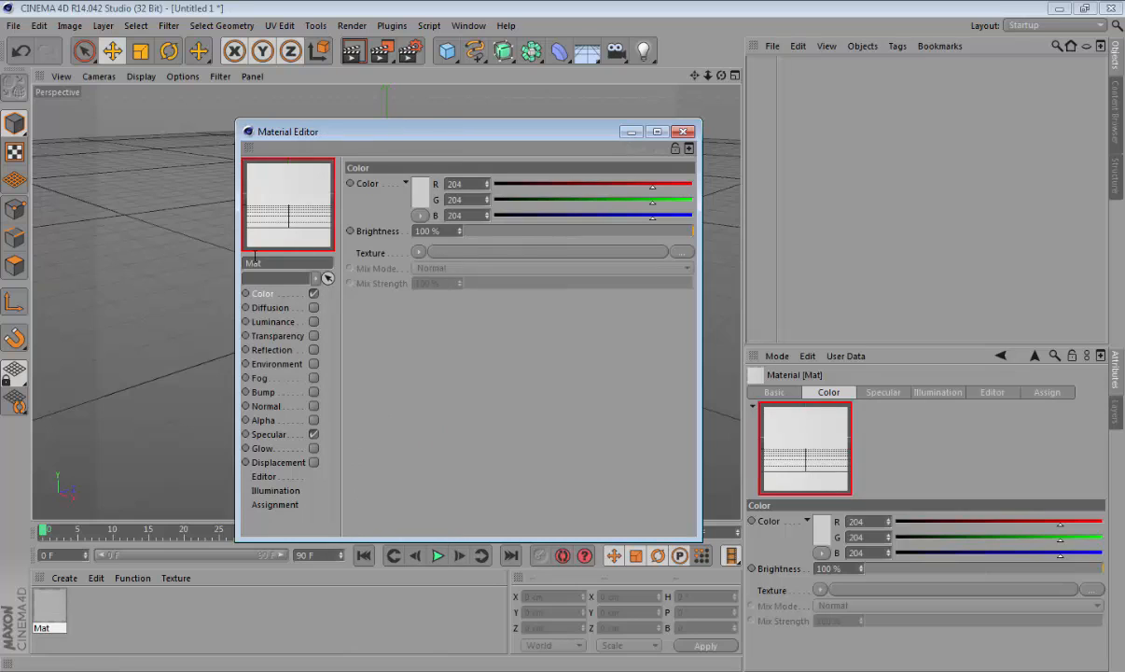
pyautogui.rightClick(293, 205)
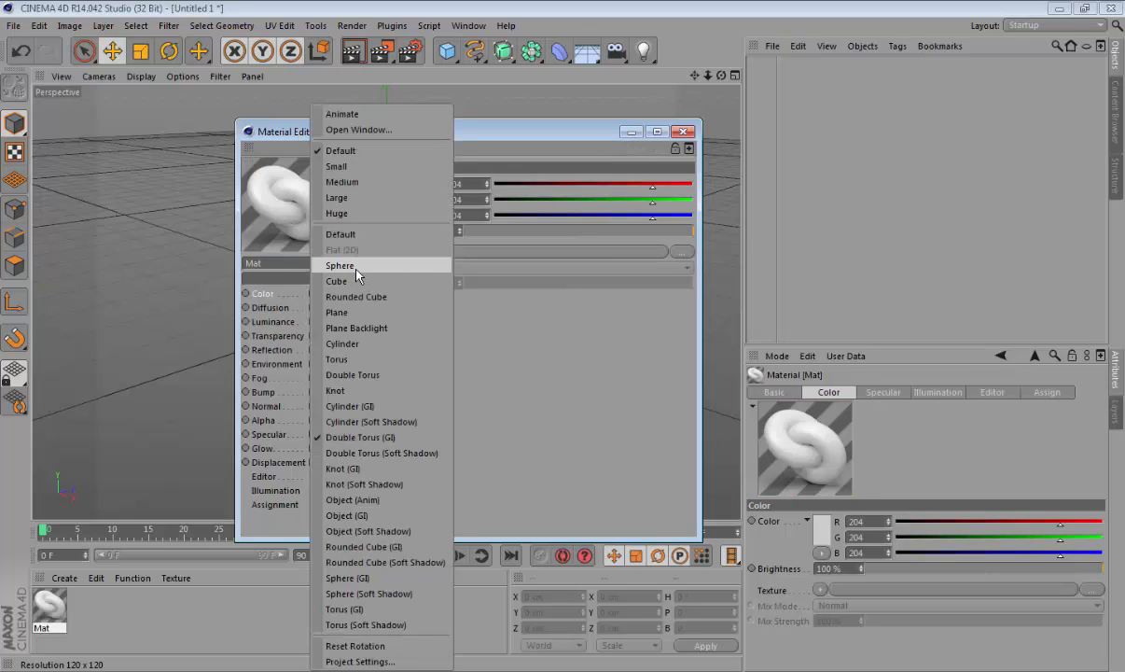
pyautogui.click(347, 233)
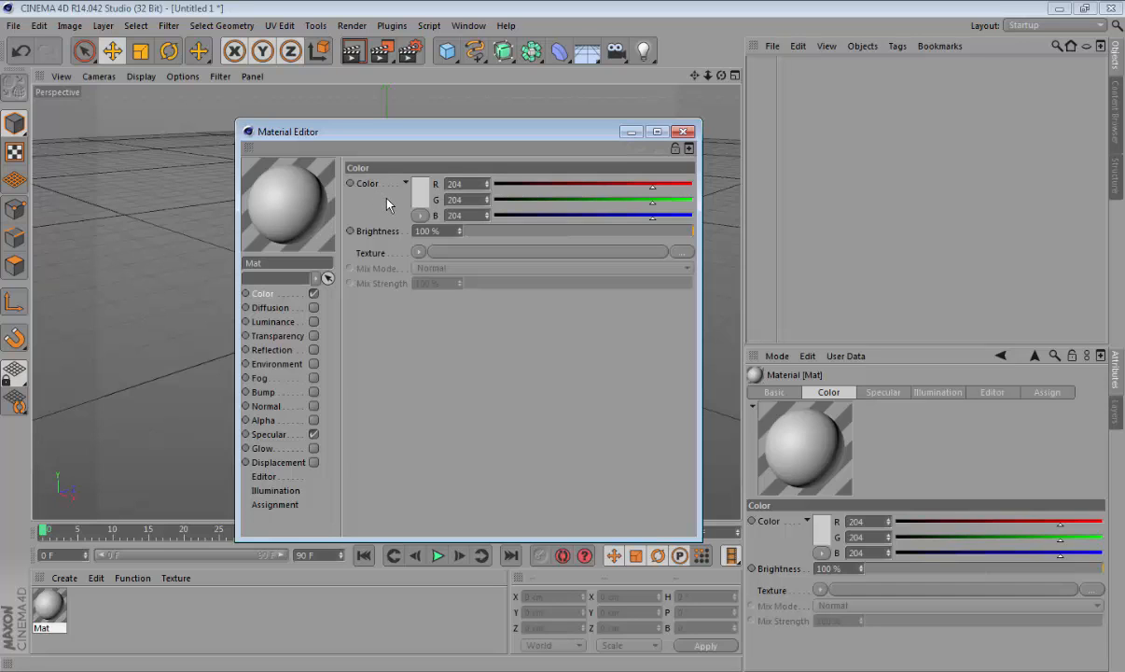
# Step: Set the material's Color channel to pure red, RGB 255, 0, 0
pyautogui.click(419, 191)
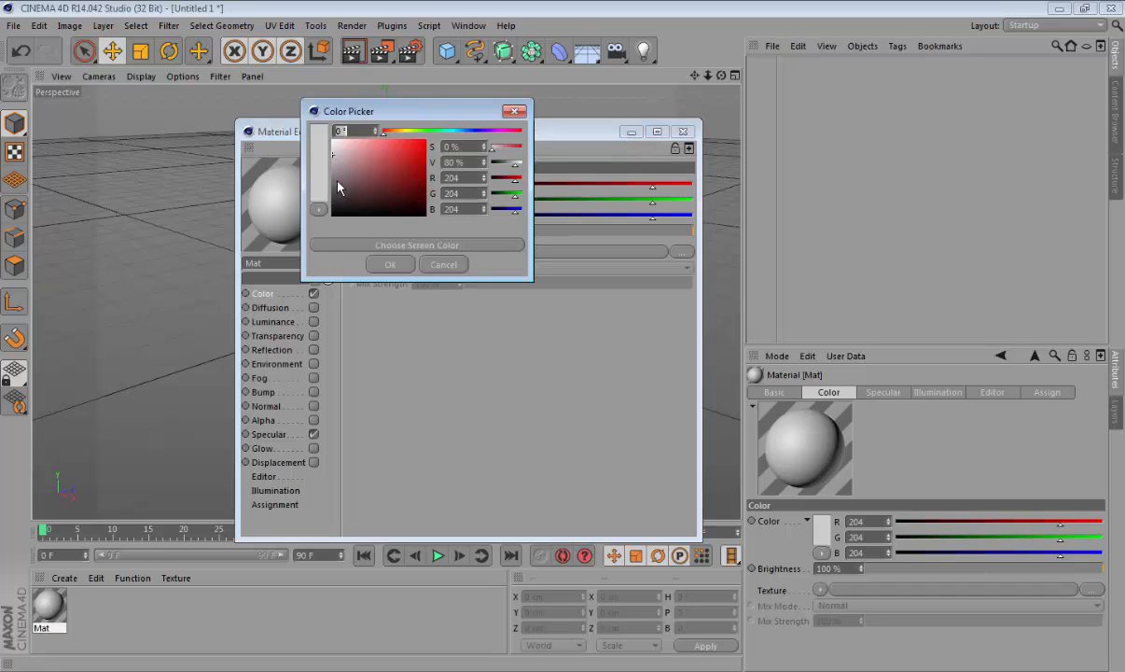
pyautogui.click(354, 165)
pyautogui.moveTo(356, 167)
pyautogui.mouseDown()
pyautogui.moveTo(331, 180)
pyautogui.moveTo(374, 205)
pyautogui.moveTo(404, 183)
pyautogui.mouseUp()
pyautogui.click(390, 264)
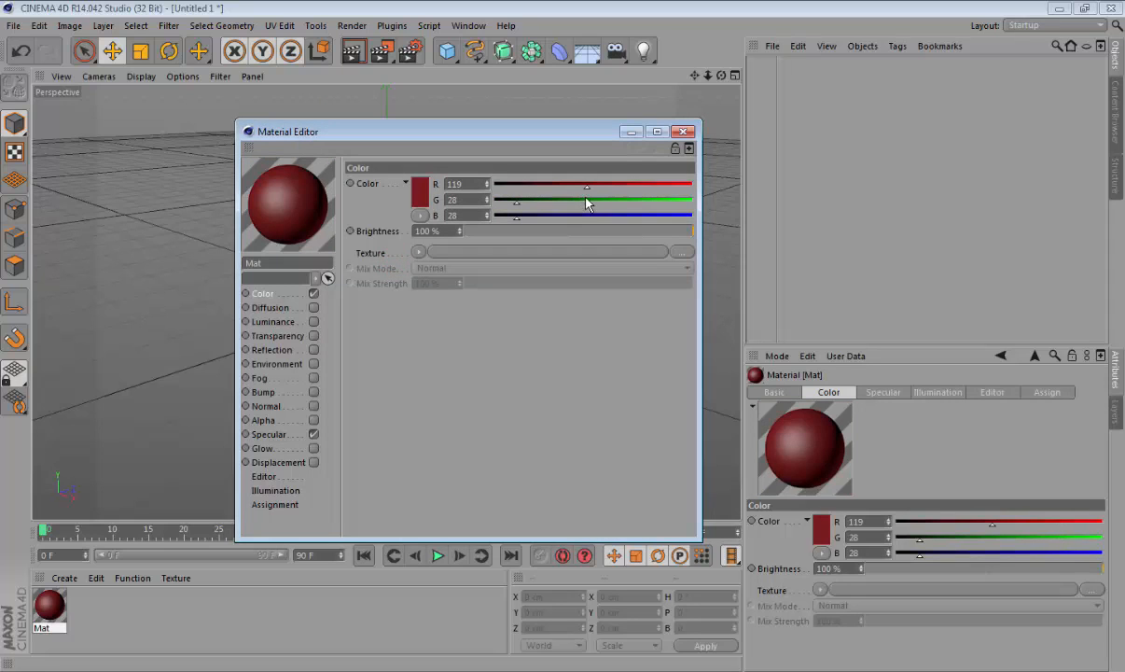
pyautogui.moveTo(588, 185); pyautogui.dragTo(711, 196)
pyautogui.moveTo(517, 200); pyautogui.dragTo(502, 220)
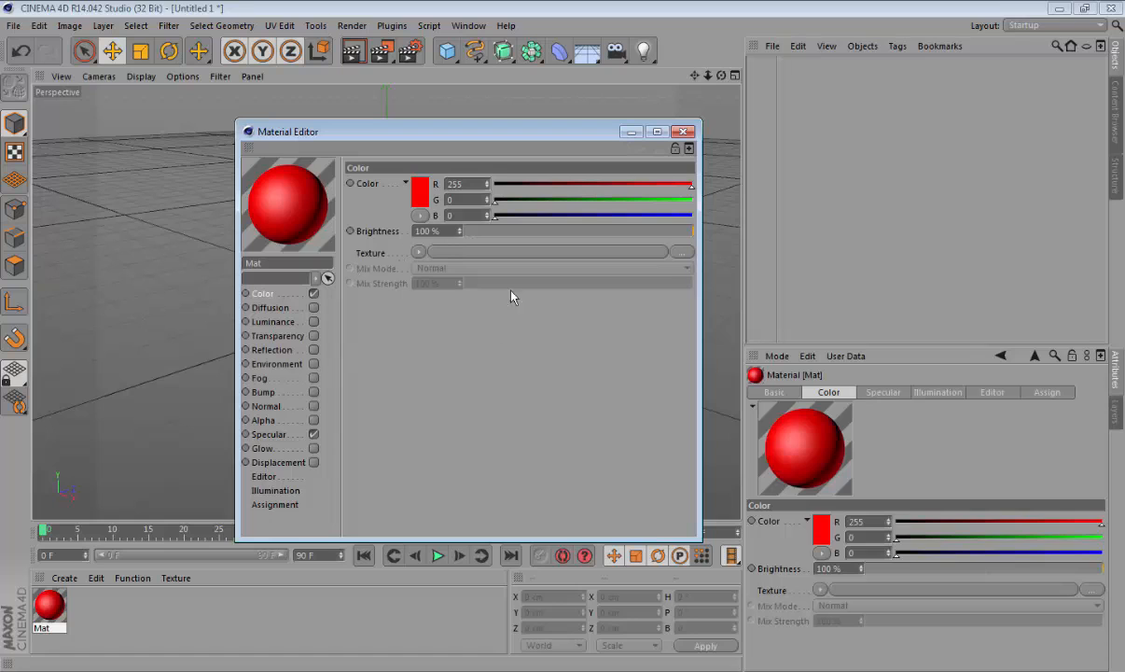
# Step: Try Color channel brightness levels of 70 %, 19 % and 0 %, and restore the brightness to 100 %
pyautogui.click(625, 231)
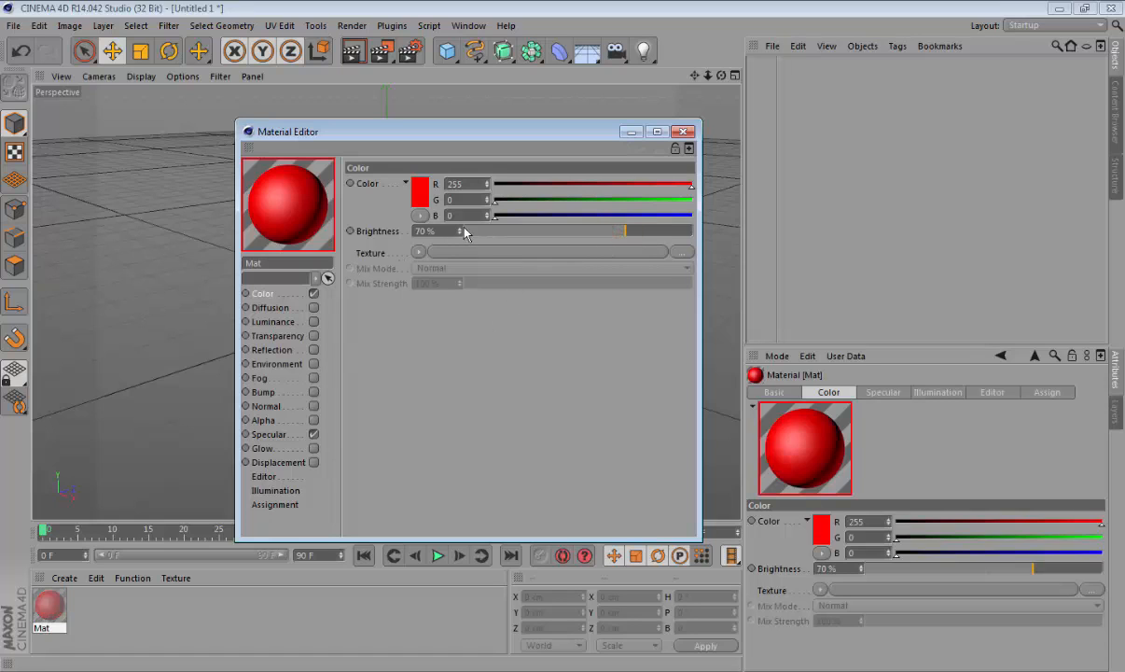
pyautogui.click(508, 230)
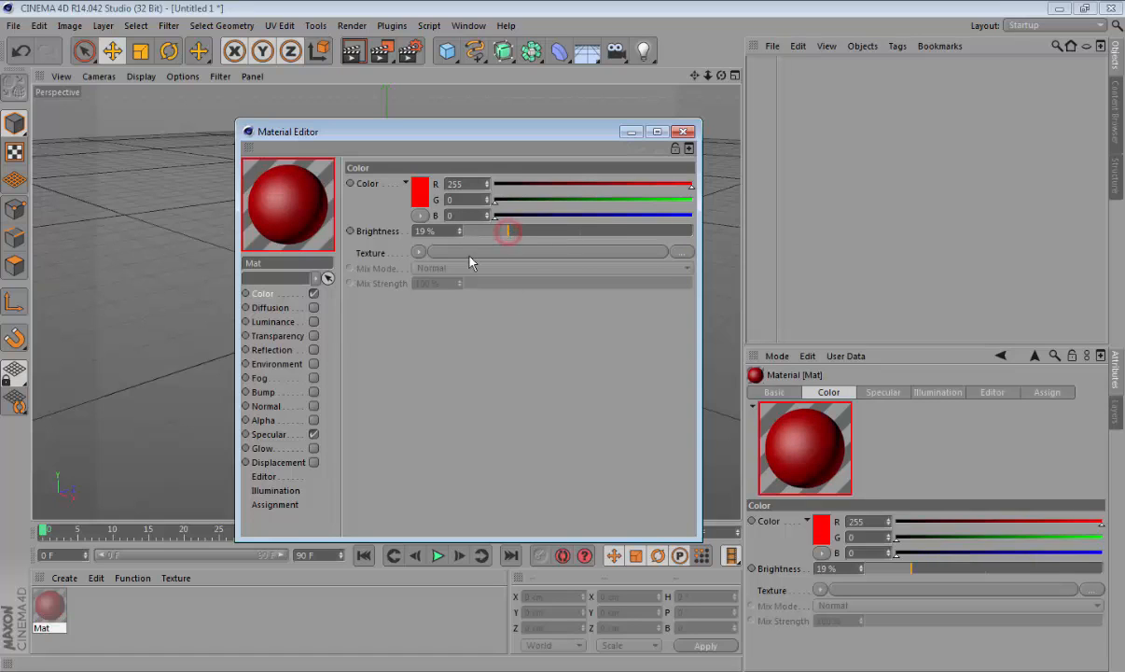
pyautogui.click(466, 231)
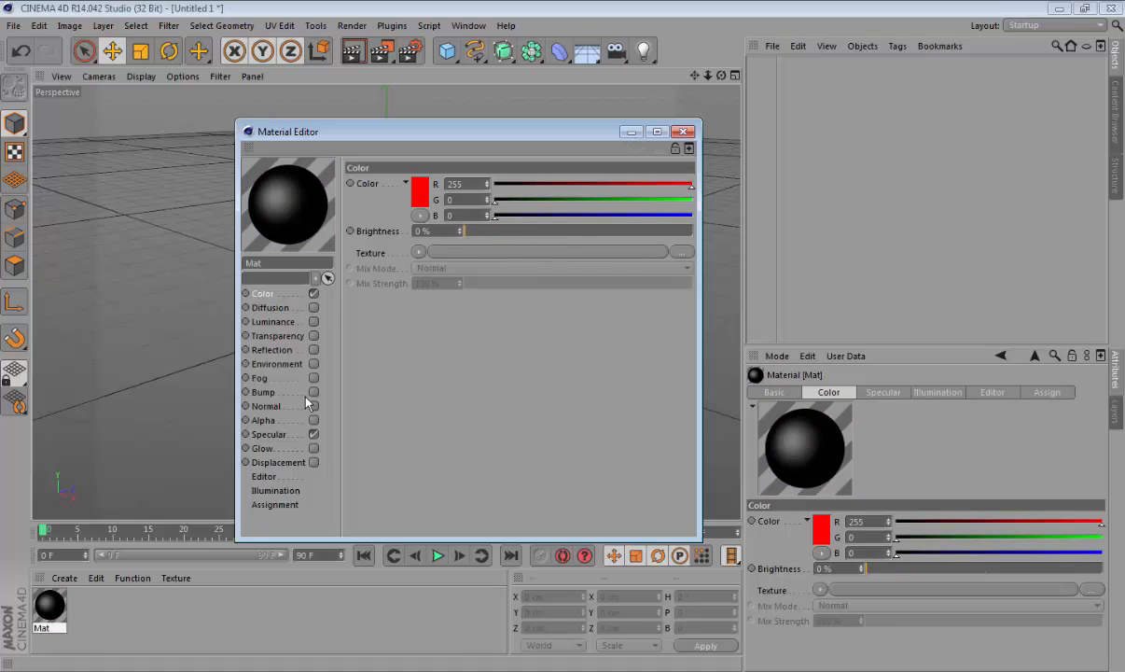
pyautogui.click(690, 230)
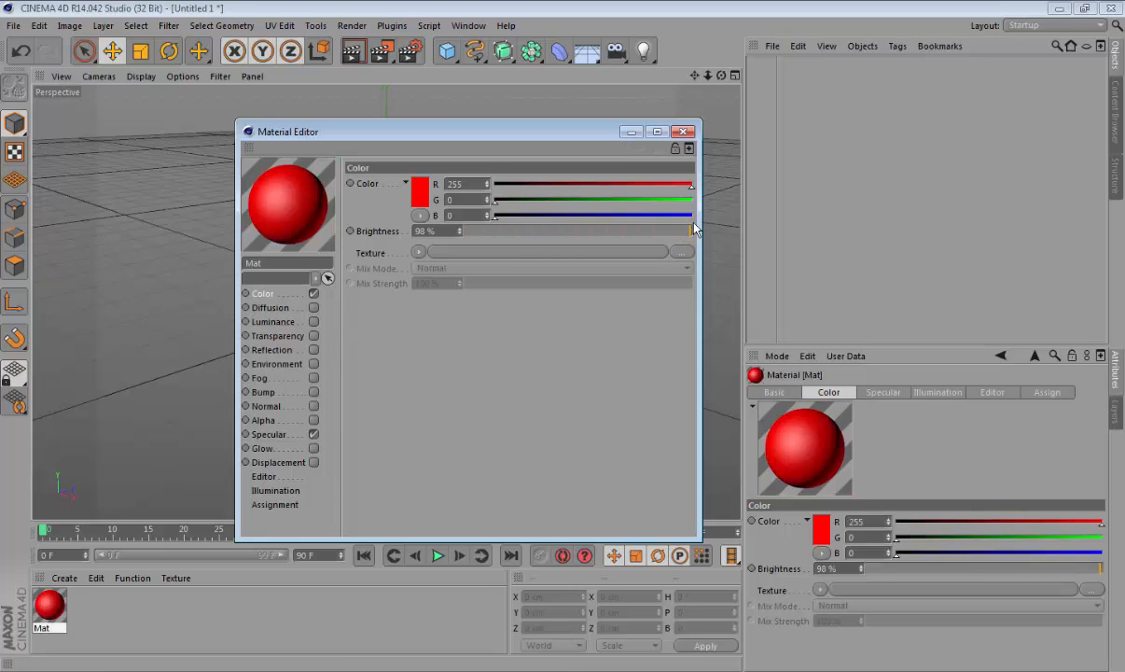
pyautogui.click(692, 231)
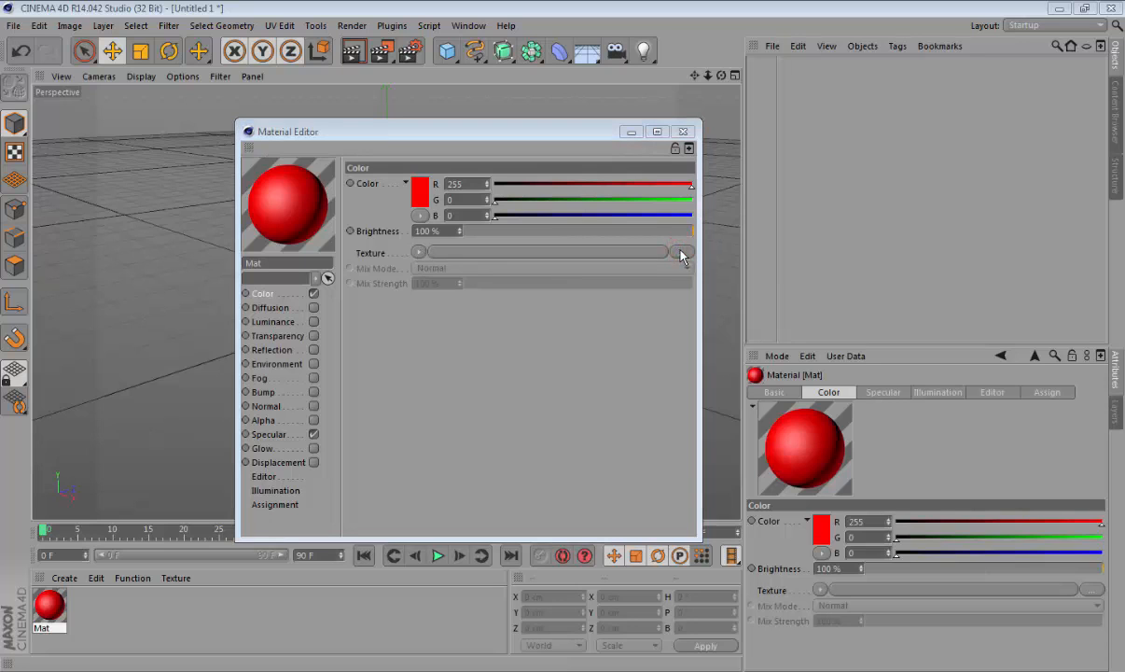
# Step: Load Logo tuto c4d0001.png as the Color channel texture with a copy at the project location, and view its mix modes
pyautogui.click(672, 252)
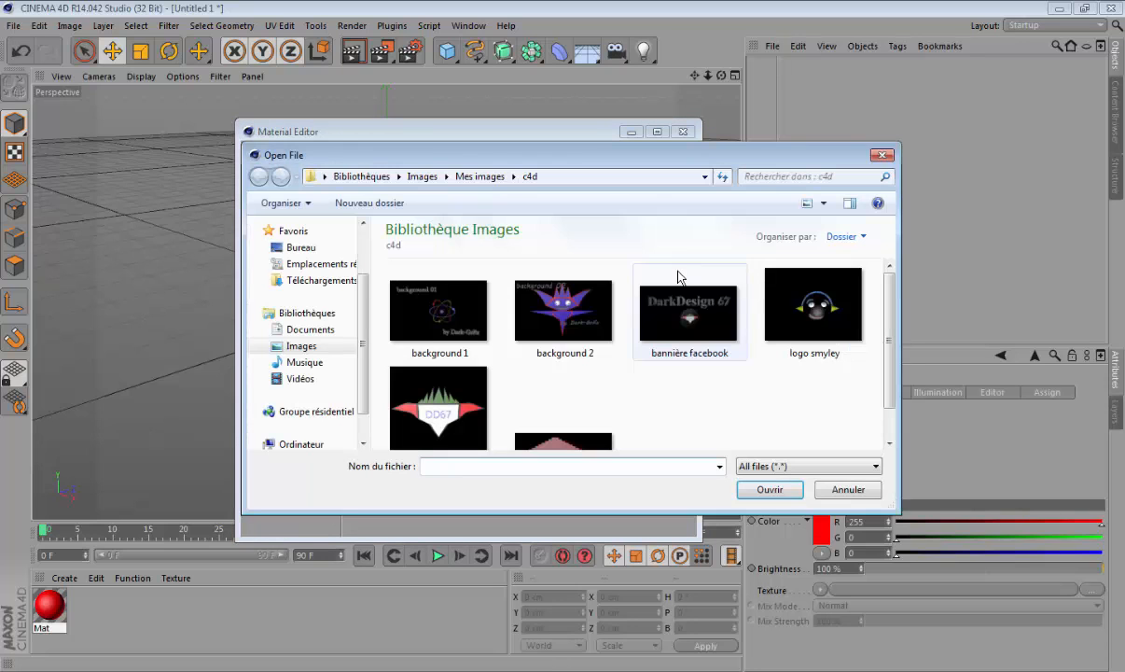
pyautogui.scroll(-1, 434, 390)
pyautogui.doubleClick(435, 390)
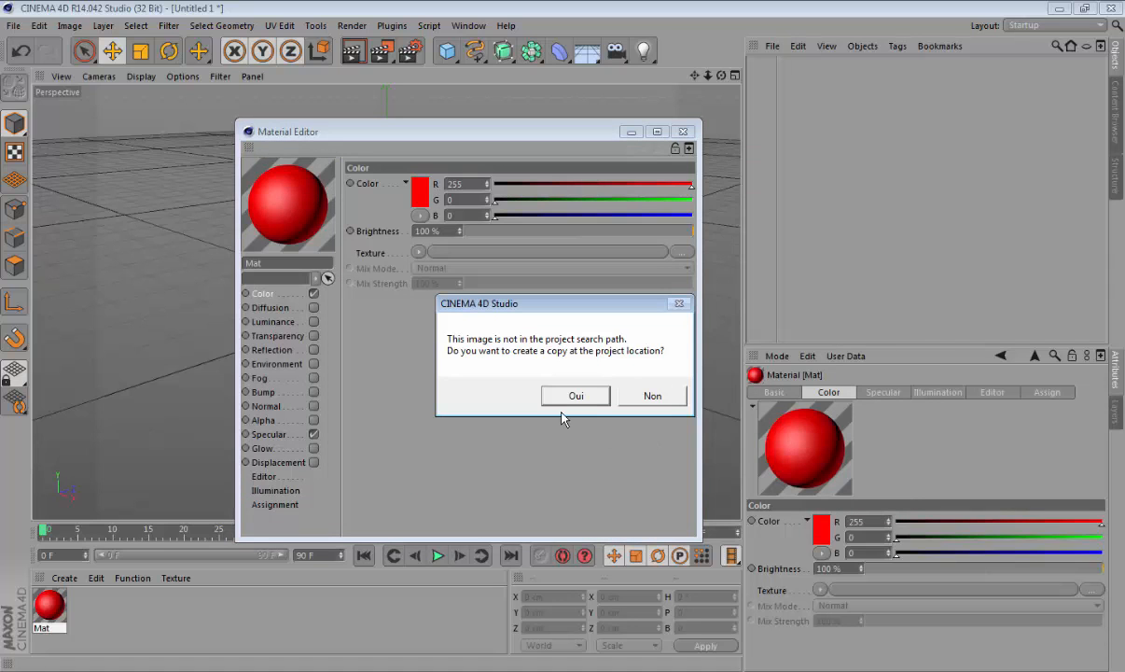
pyautogui.click(573, 396)
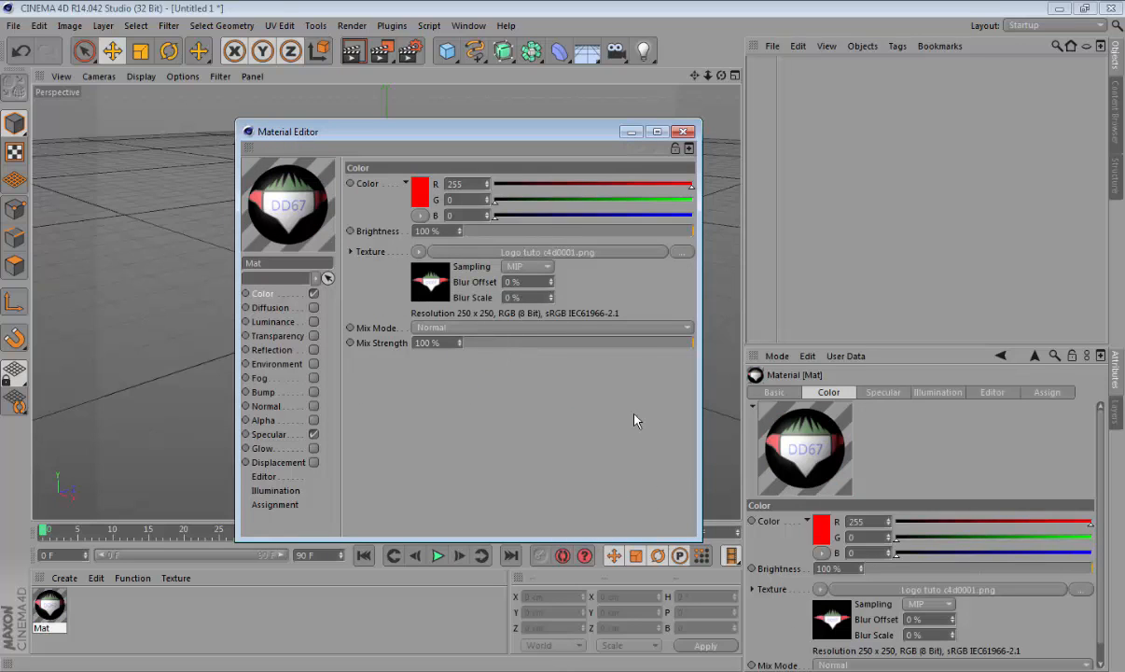
pyautogui.click(570, 328)
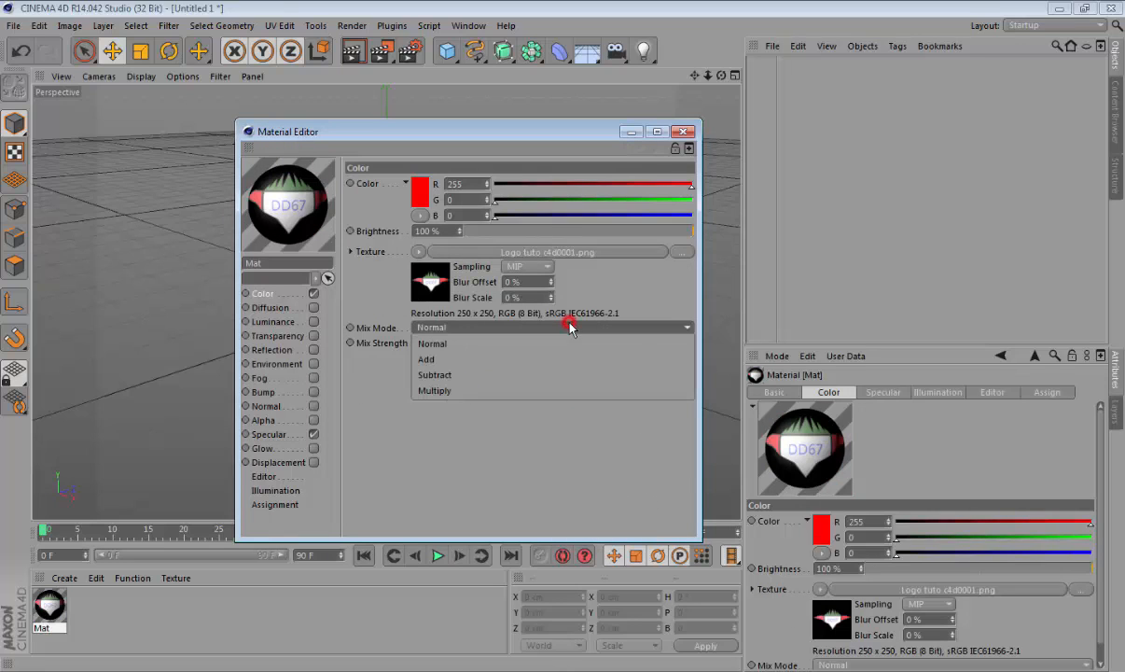
pyautogui.click(485, 447)
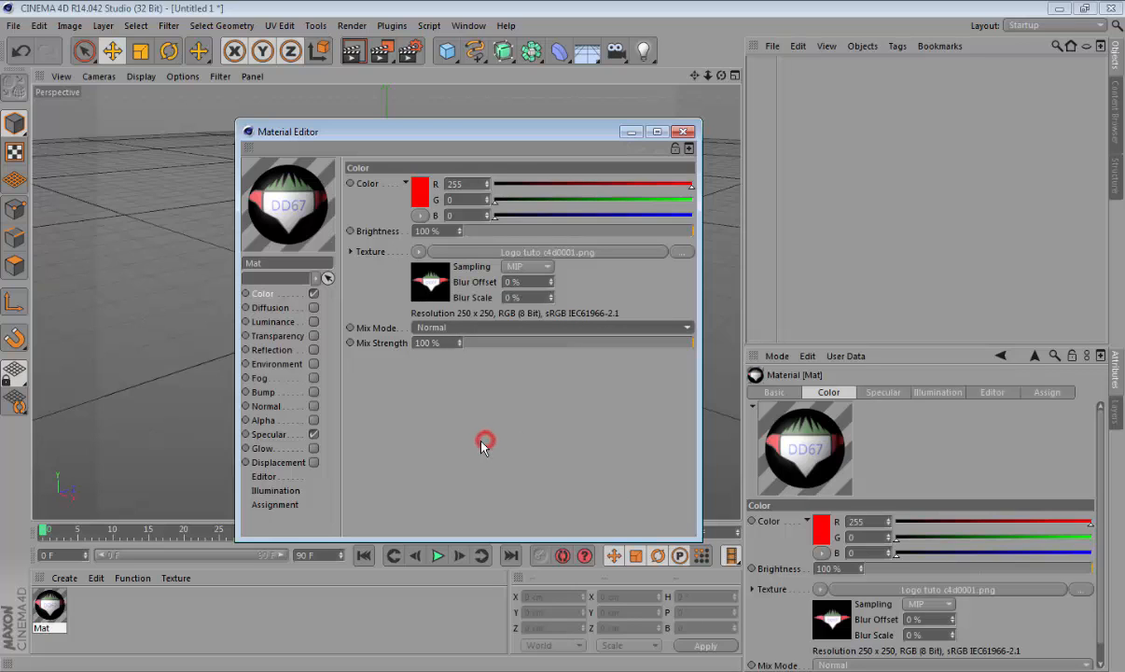
# Step: Enable the Diffusion channel of the material
pyautogui.click(282, 310)
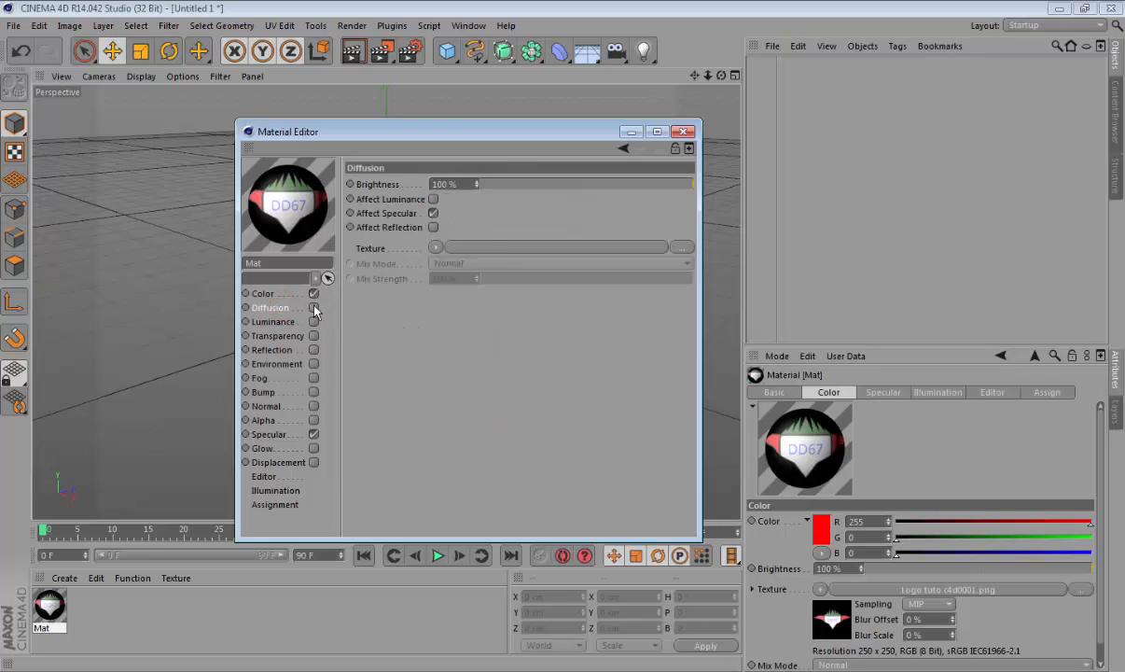
pyautogui.click(314, 308)
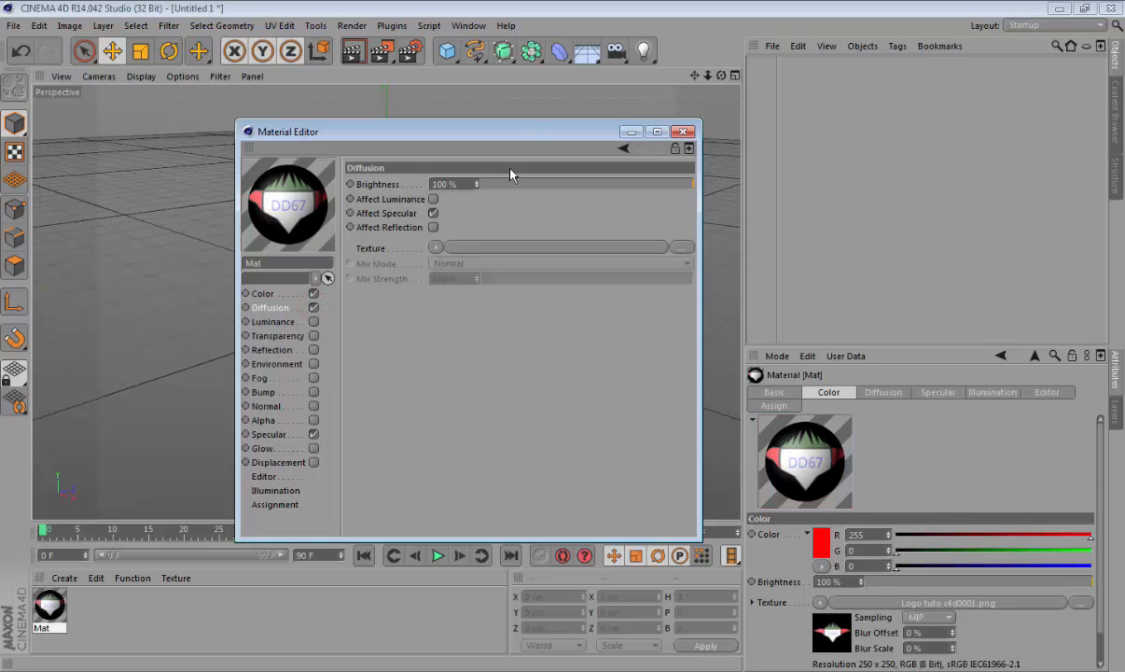
# Step: Enable the Luminance channel, try brightness levels of 66 % and 17 %, and set the brightness to 51 %
pyautogui.click(289, 321)
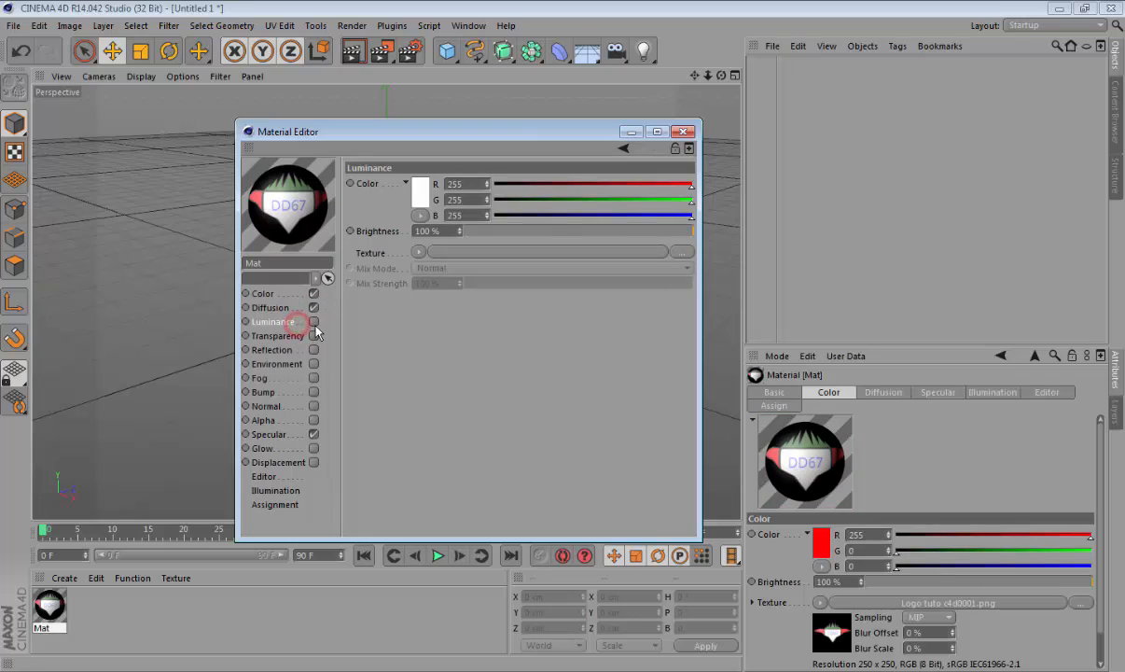
pyautogui.click(313, 321)
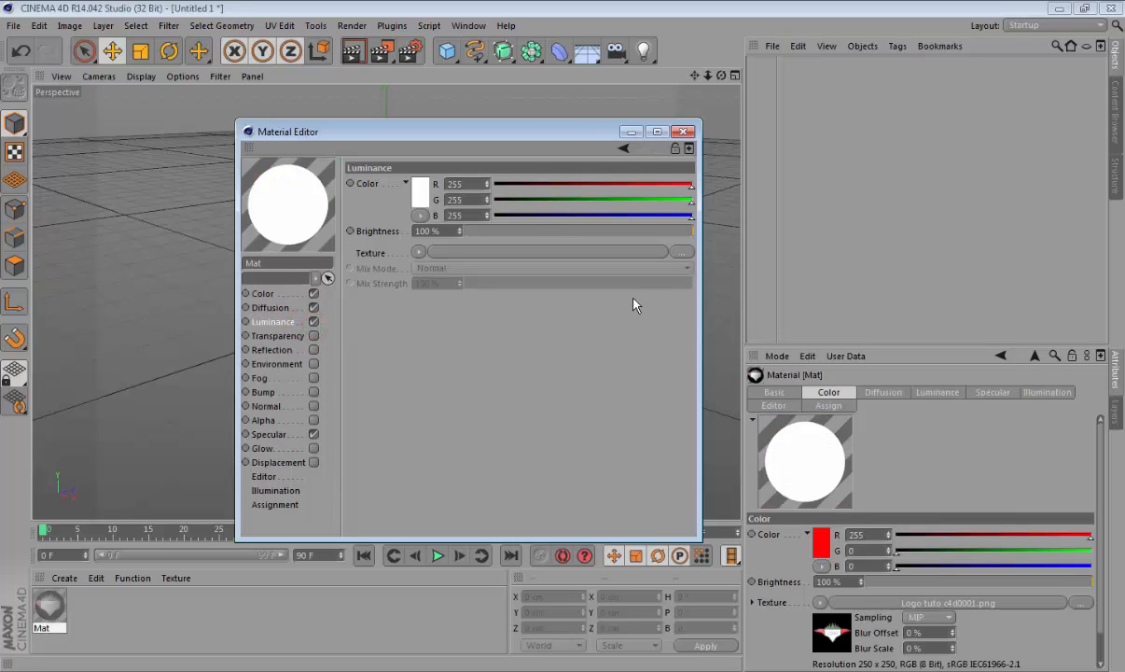
pyautogui.click(616, 231)
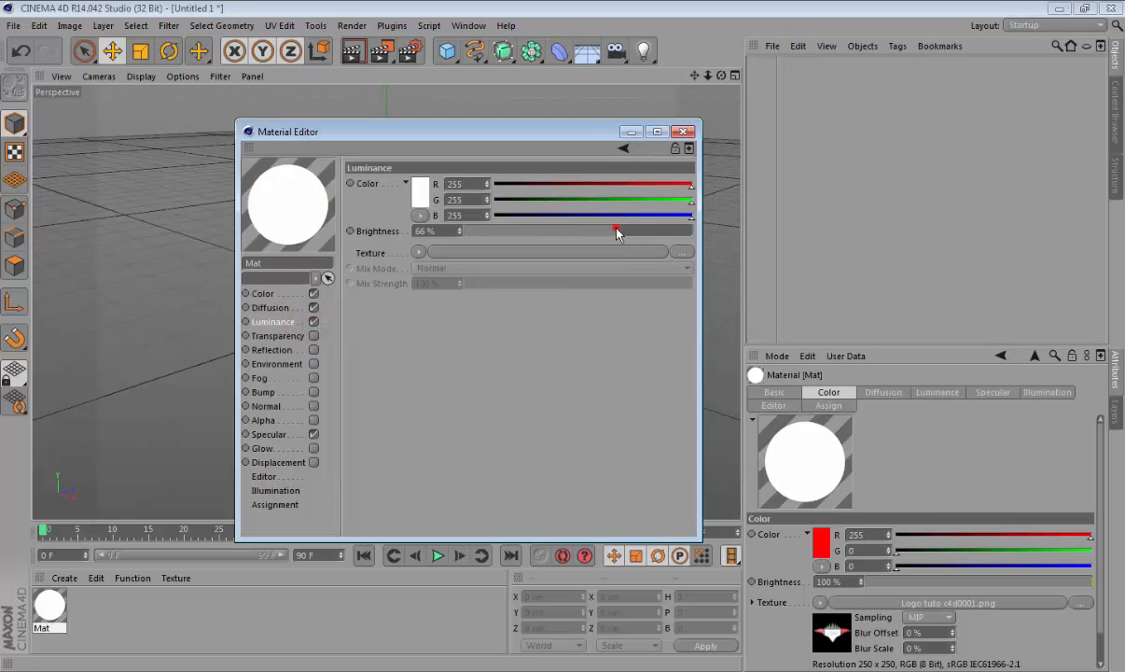
pyautogui.click(520, 231)
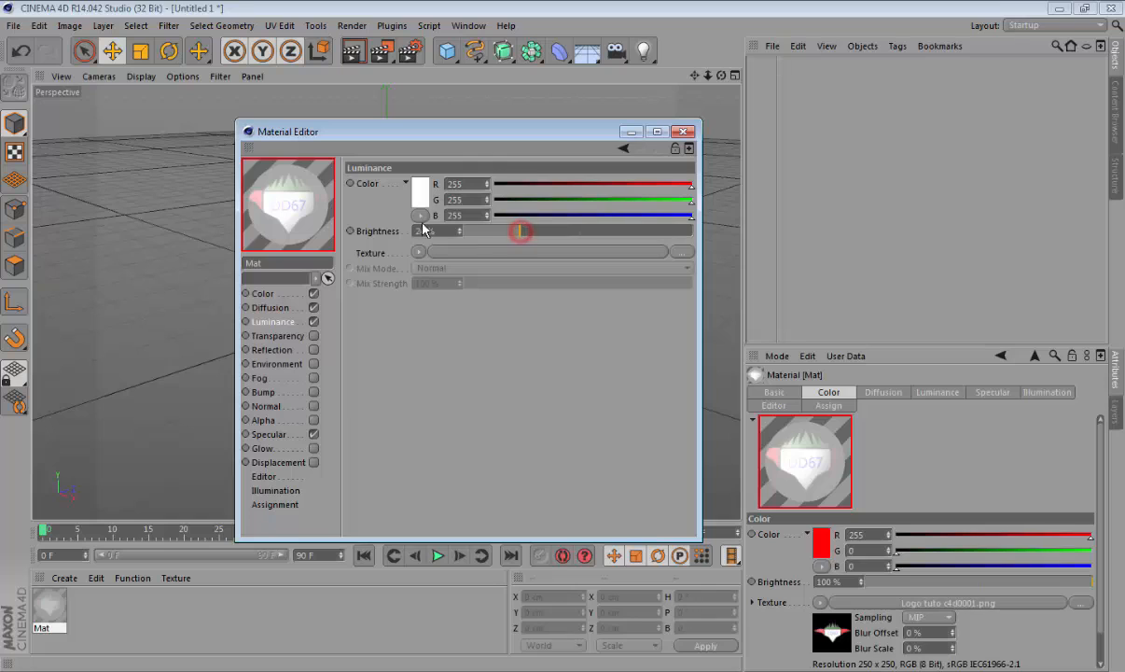
pyautogui.click(504, 230)
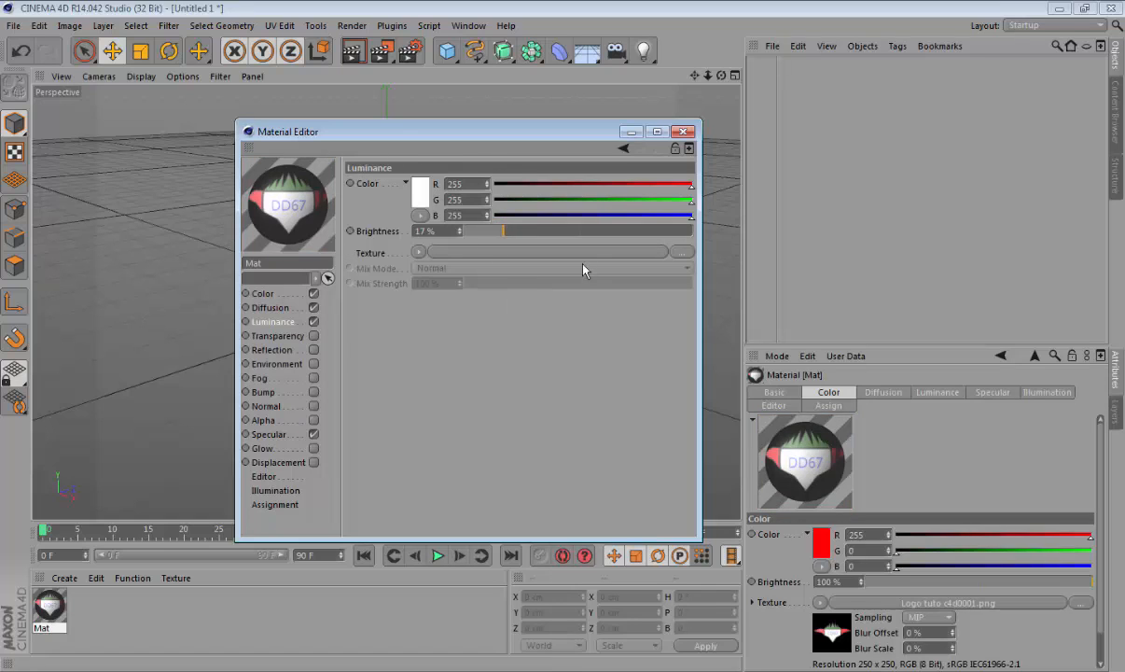
pyautogui.click(583, 230)
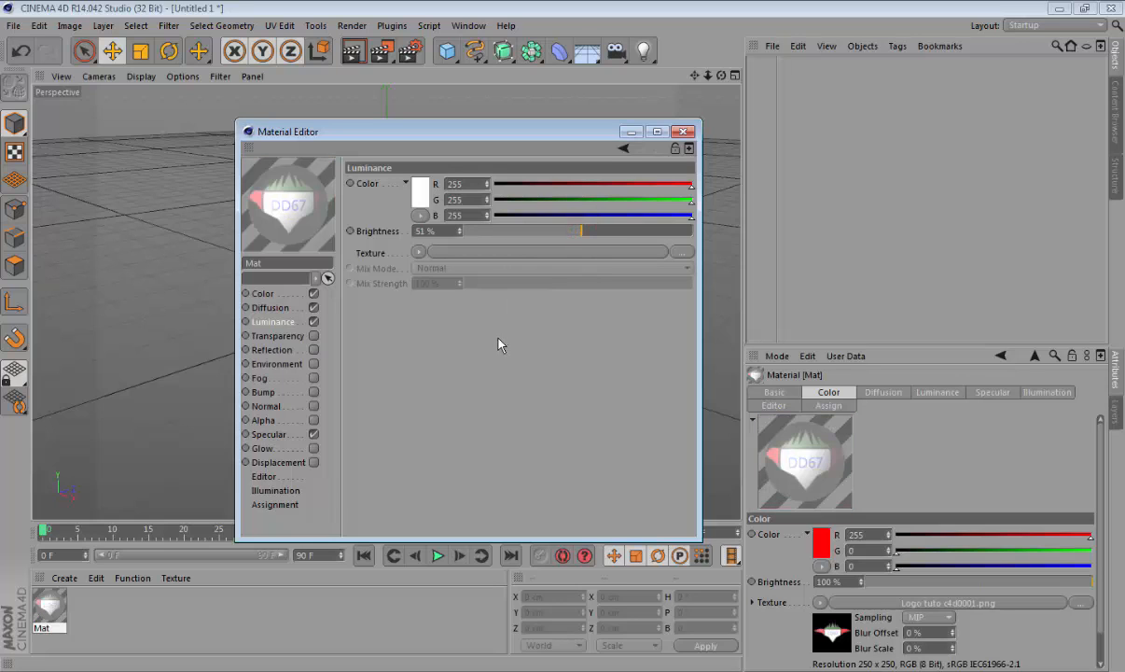
# Step: Enable the Transparency channel and lower its brightness through 59 % and 20 % to about 3 %
pyautogui.click(313, 335)
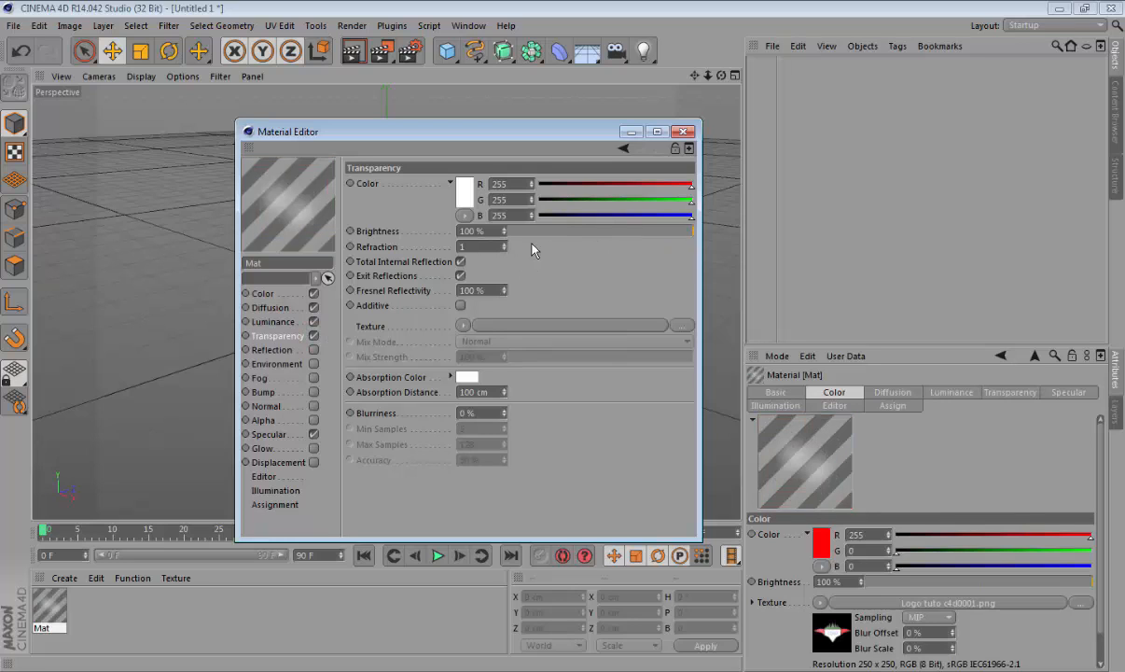
pyautogui.click(618, 231)
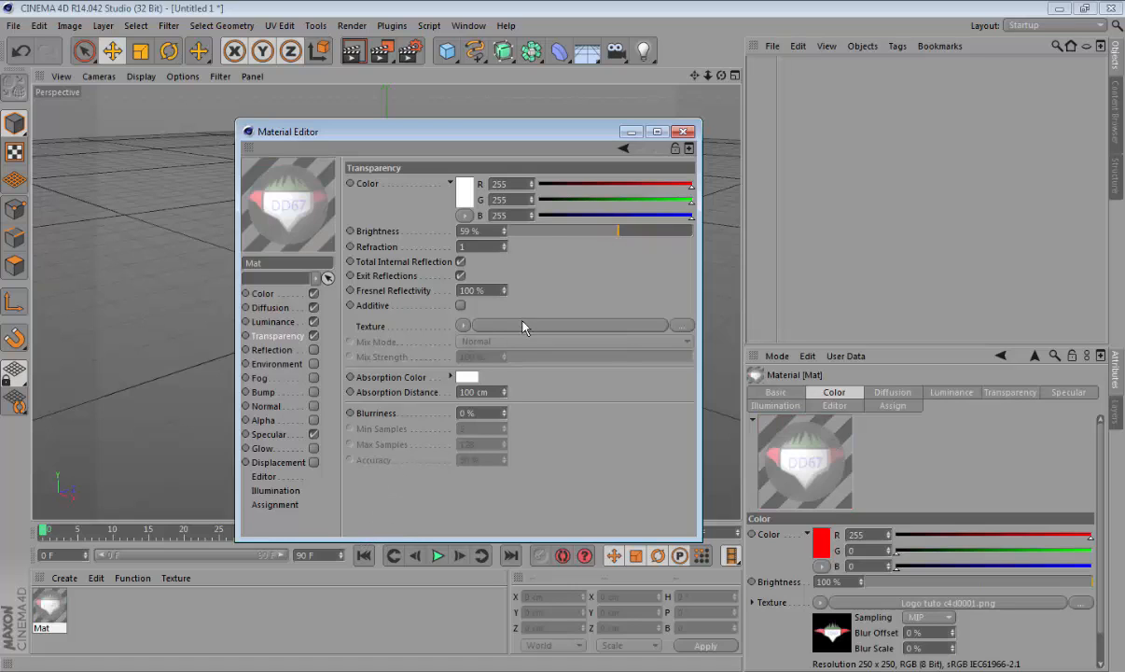
pyautogui.click(544, 228)
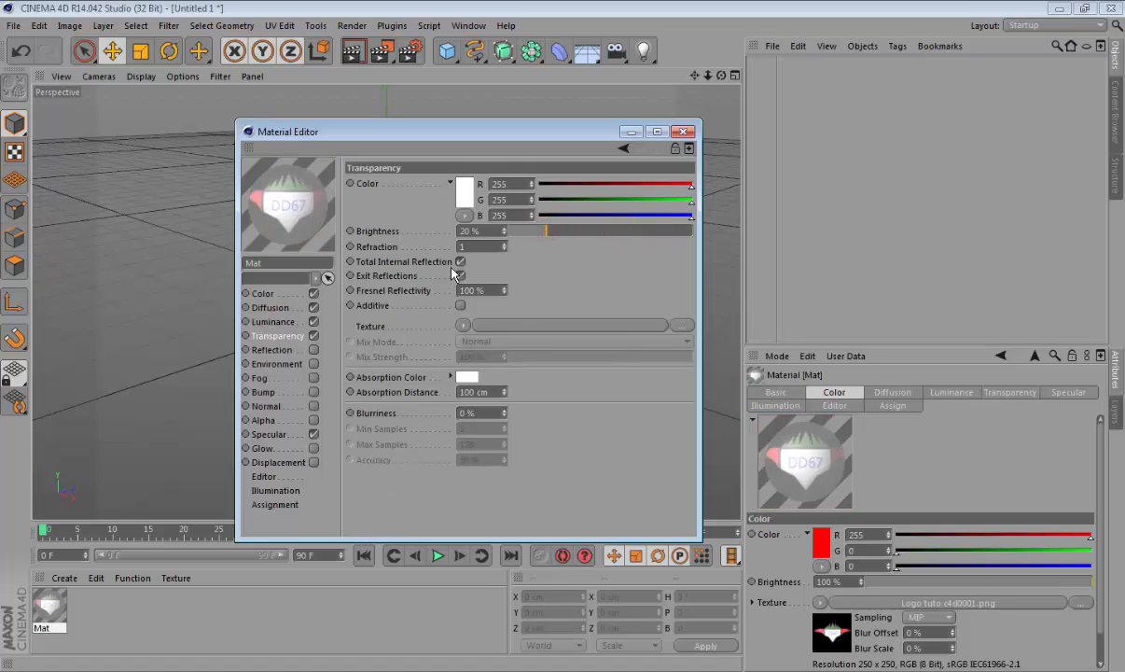
pyautogui.click(523, 230)
pyautogui.click(513, 231)
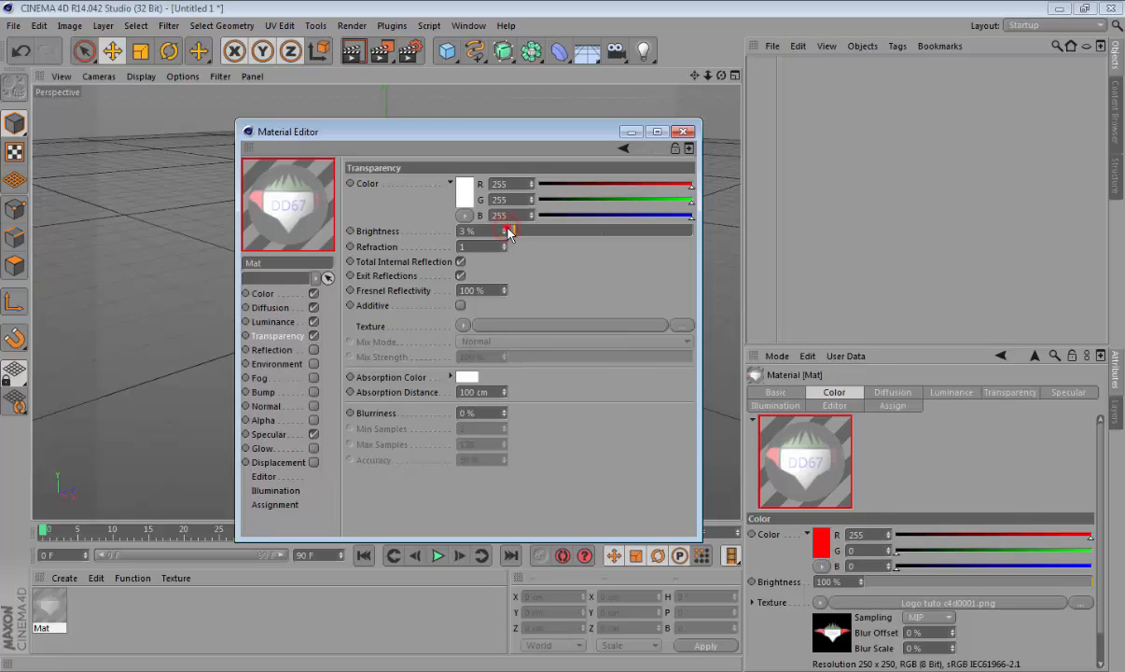
pyautogui.moveTo(512, 231); pyautogui.dragTo(508, 232)
# Step: Enable the Reflection channel, try a brightness of 20 %, and set it to 50 %
pyautogui.click(313, 350)
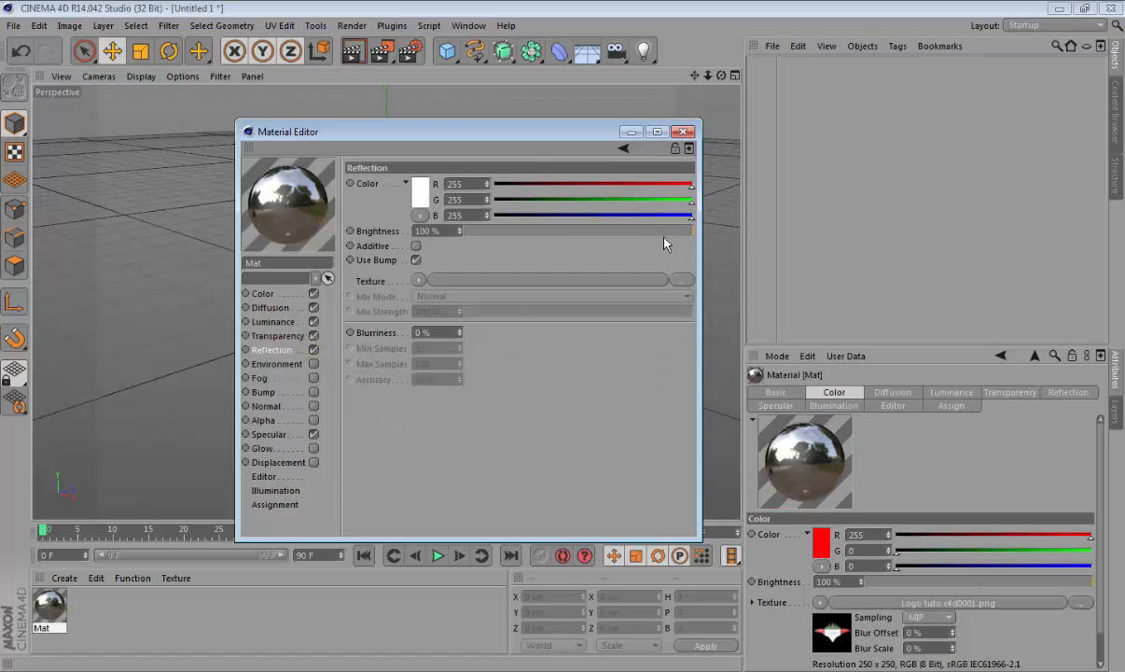
pyautogui.moveTo(663, 231); pyautogui.dragTo(511, 231)
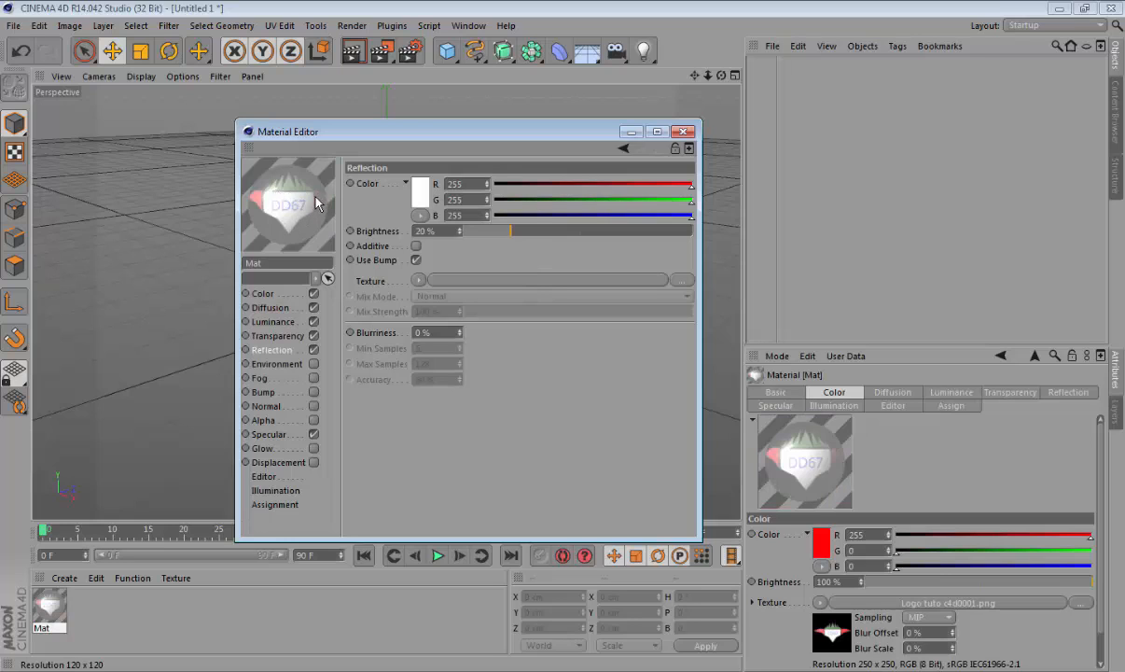
pyautogui.click(579, 230)
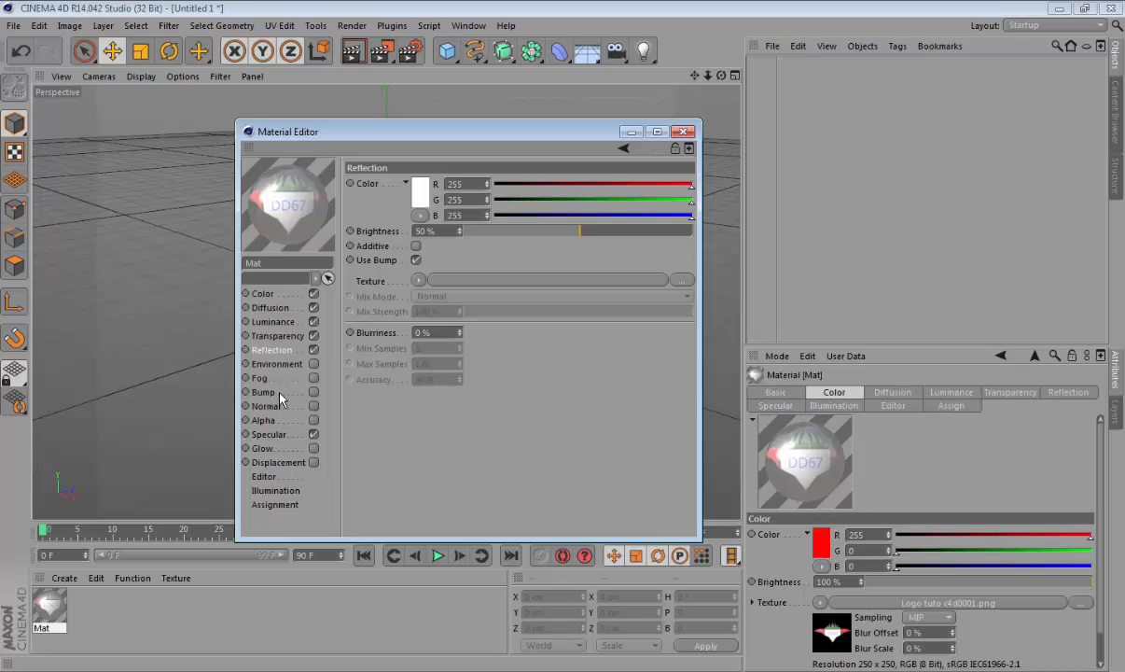
# Step: Enable the Environment and Fog channels, and lower the Fog brightness through 37 % to 16 %
pyautogui.click(312, 363)
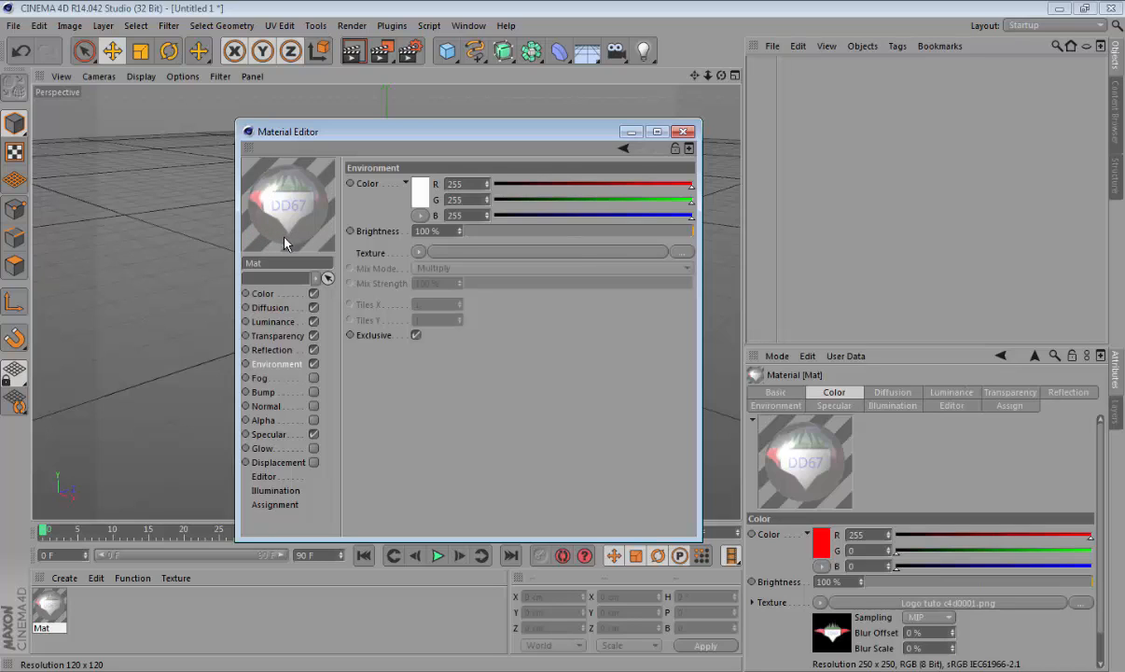
pyautogui.click(313, 378)
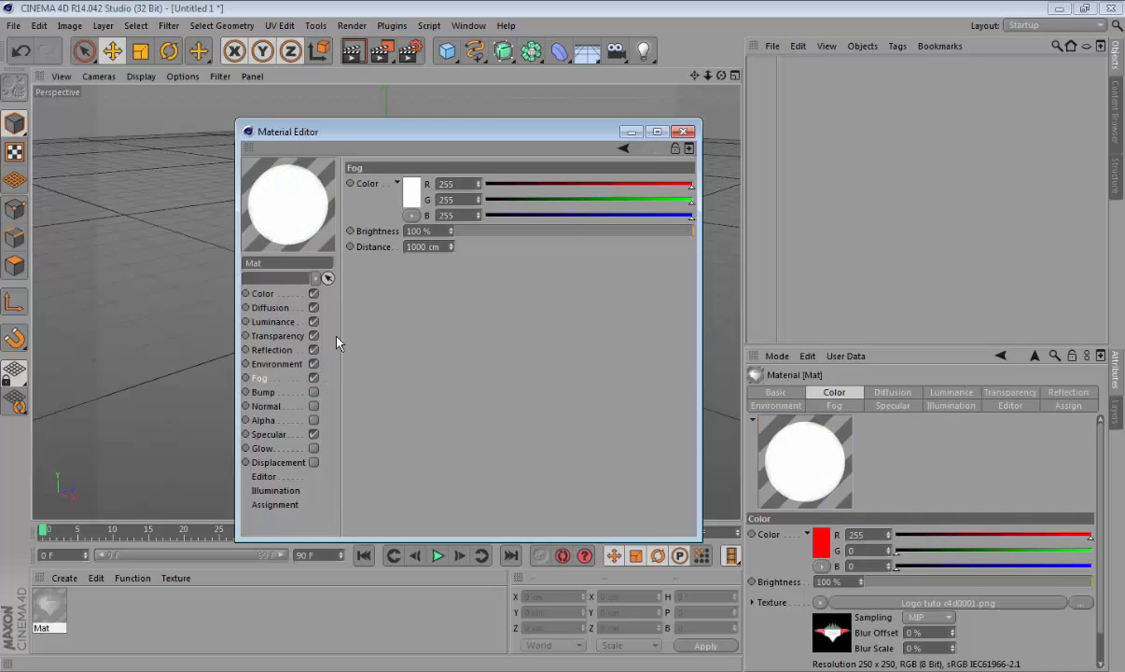
pyautogui.moveTo(647, 232); pyautogui.dragTo(597, 231)
pyautogui.click(545, 231)
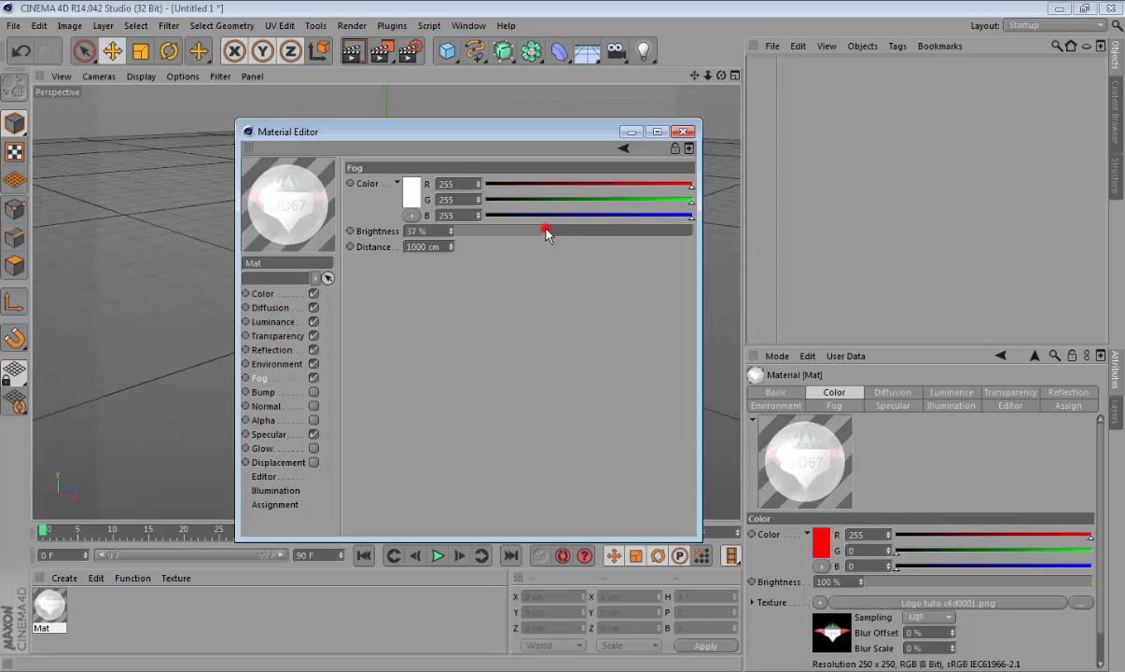
pyautogui.click(493, 229)
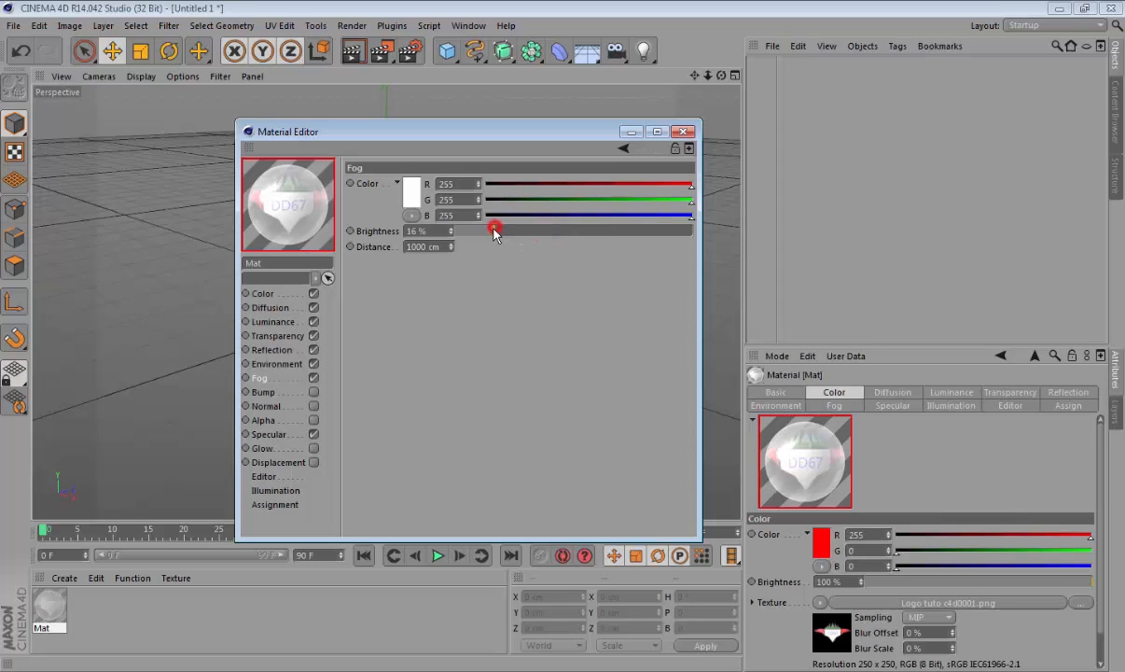
# Step: Enable the Bump, Normal and Alpha channels, and switch the Specular channel off and back on to show its settings
pyautogui.click(314, 392)
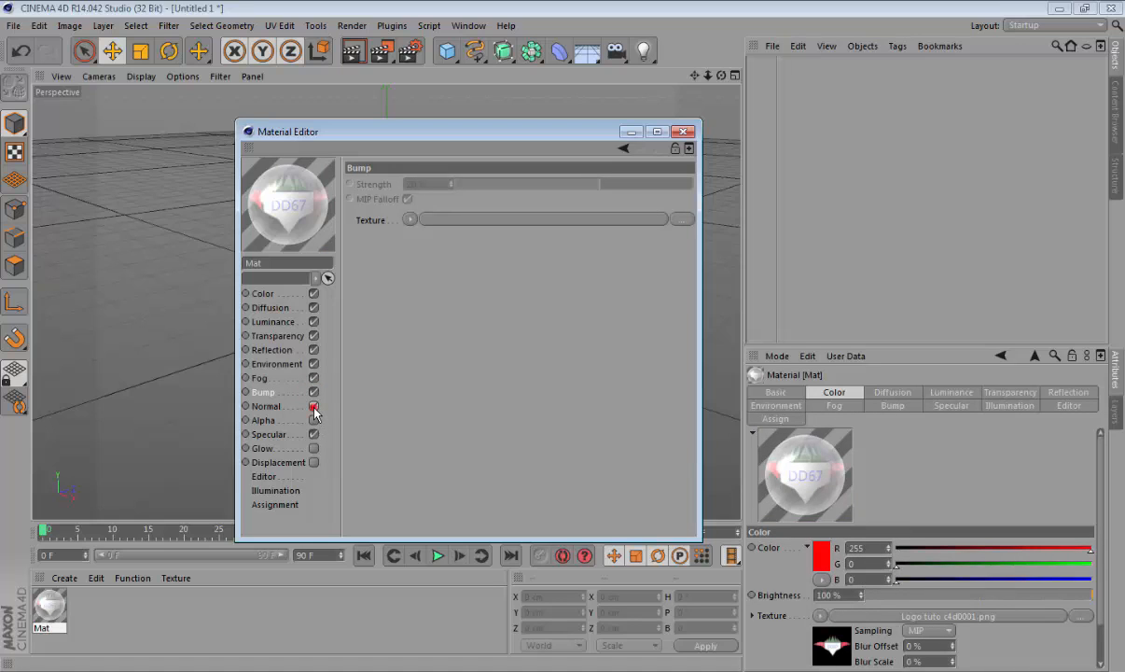
pyautogui.click(315, 408)
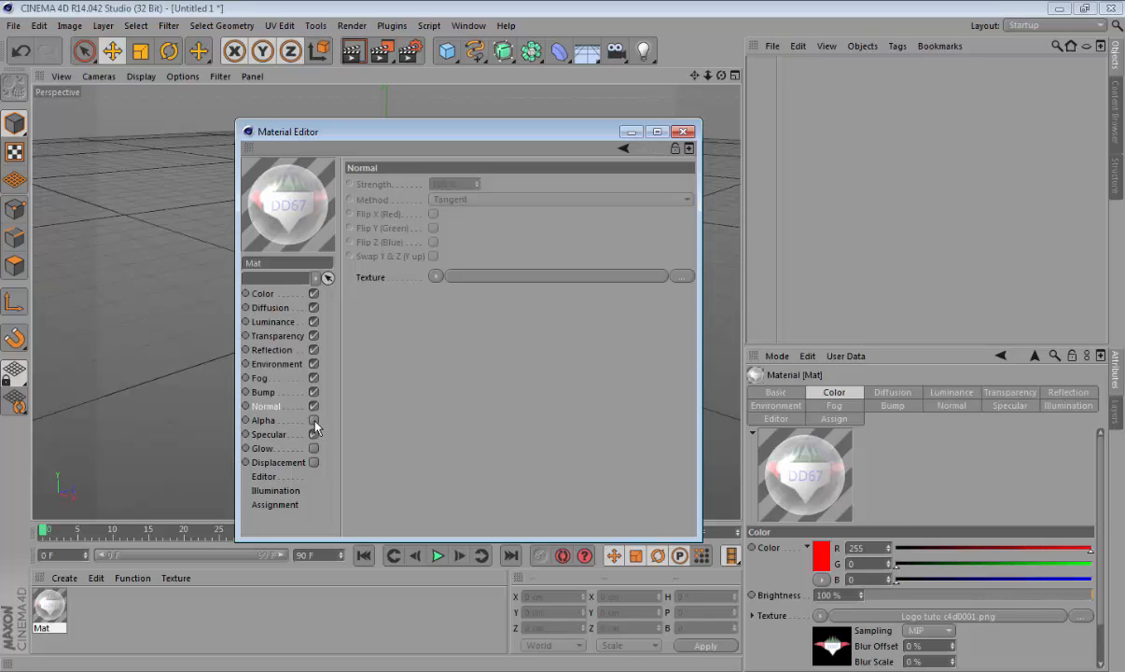
pyautogui.click(315, 420)
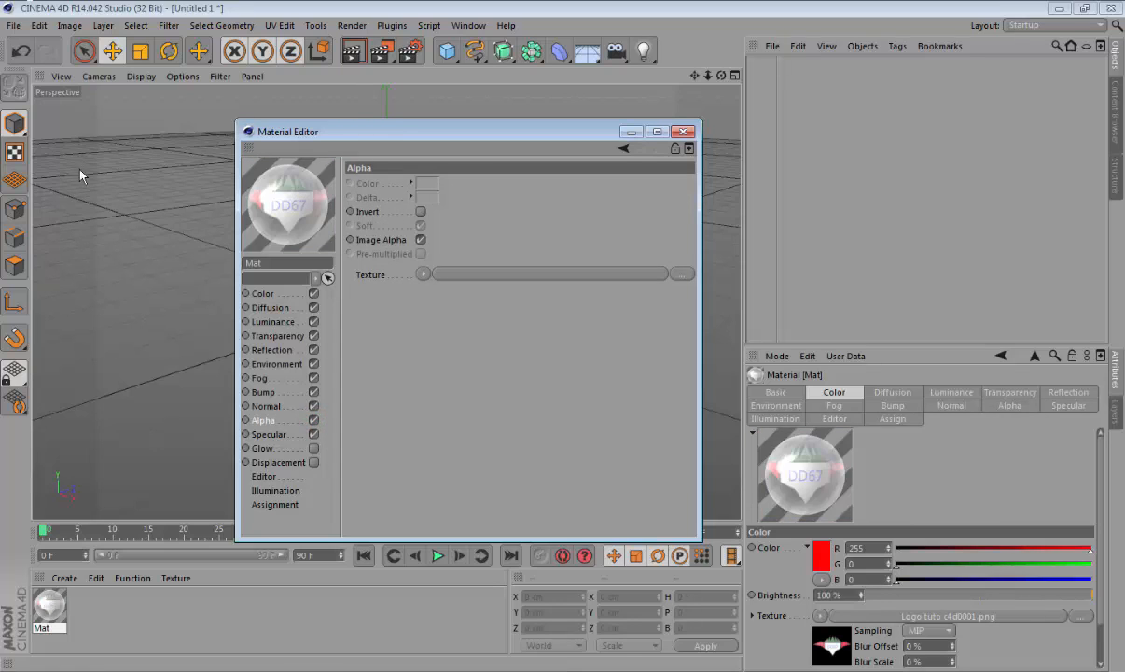
pyautogui.click(314, 433)
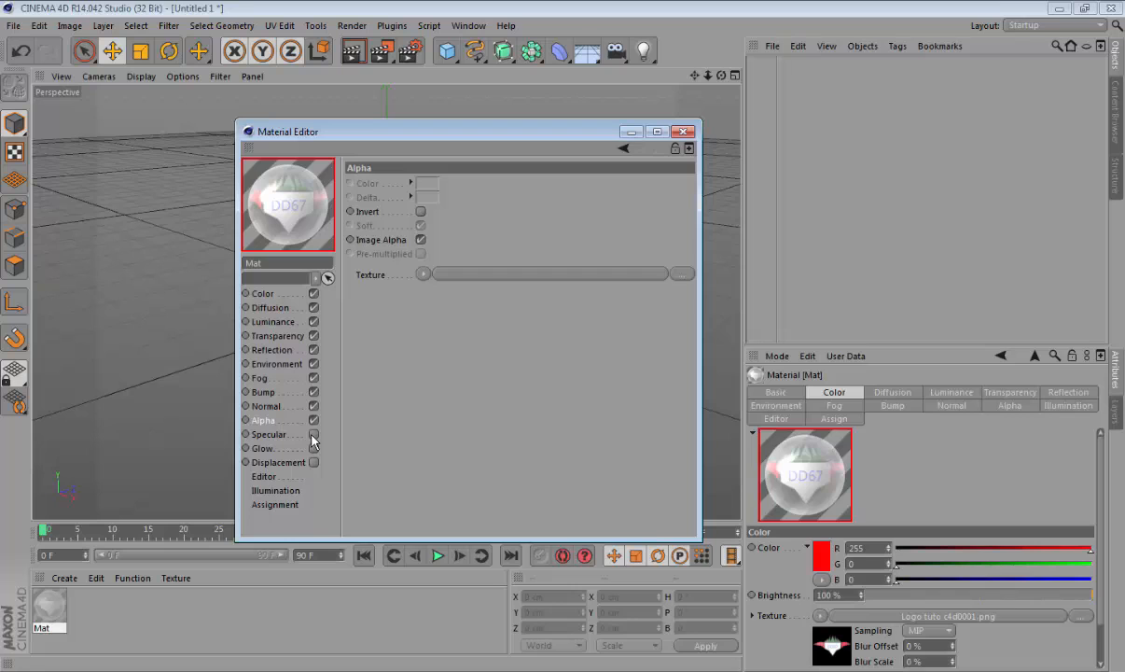
pyautogui.click(314, 434)
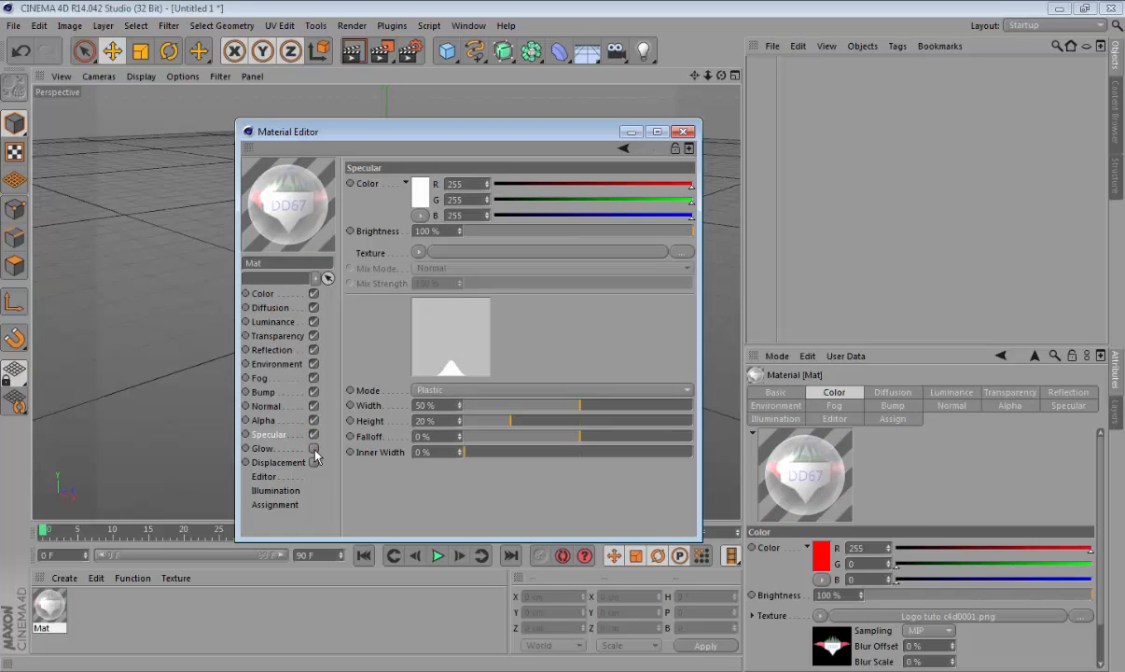
# Step: Enable the Glow channel without Use Material Color, try brightness levels of 52 %, 24 % and 13 %, and set 25 %
pyautogui.click(315, 449)
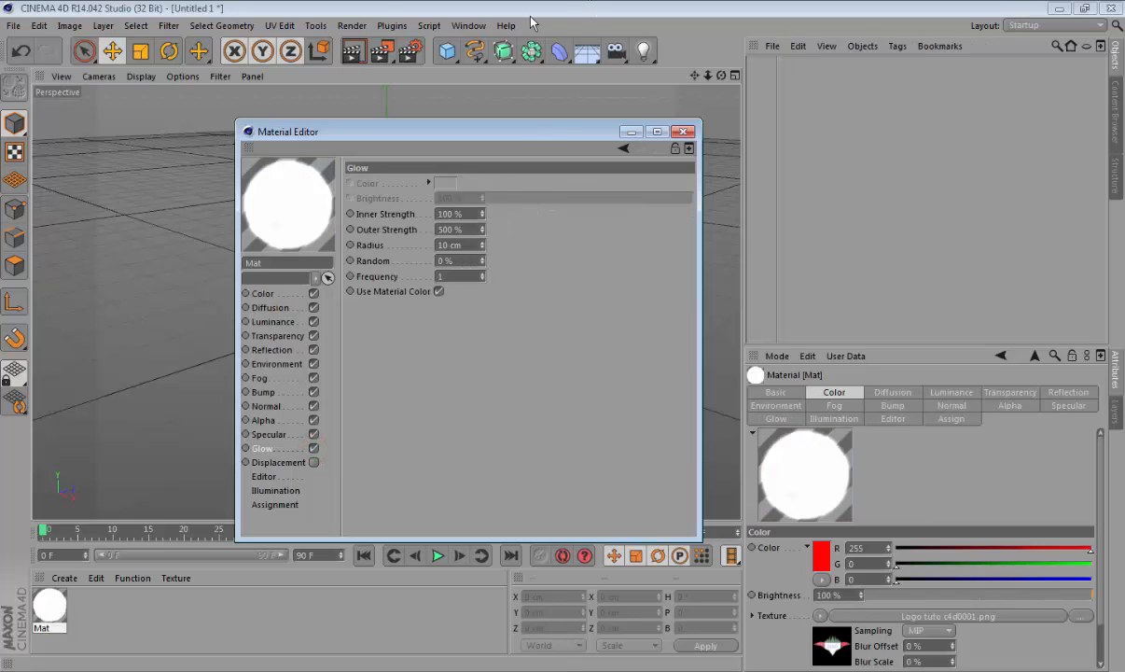
pyautogui.click(440, 291)
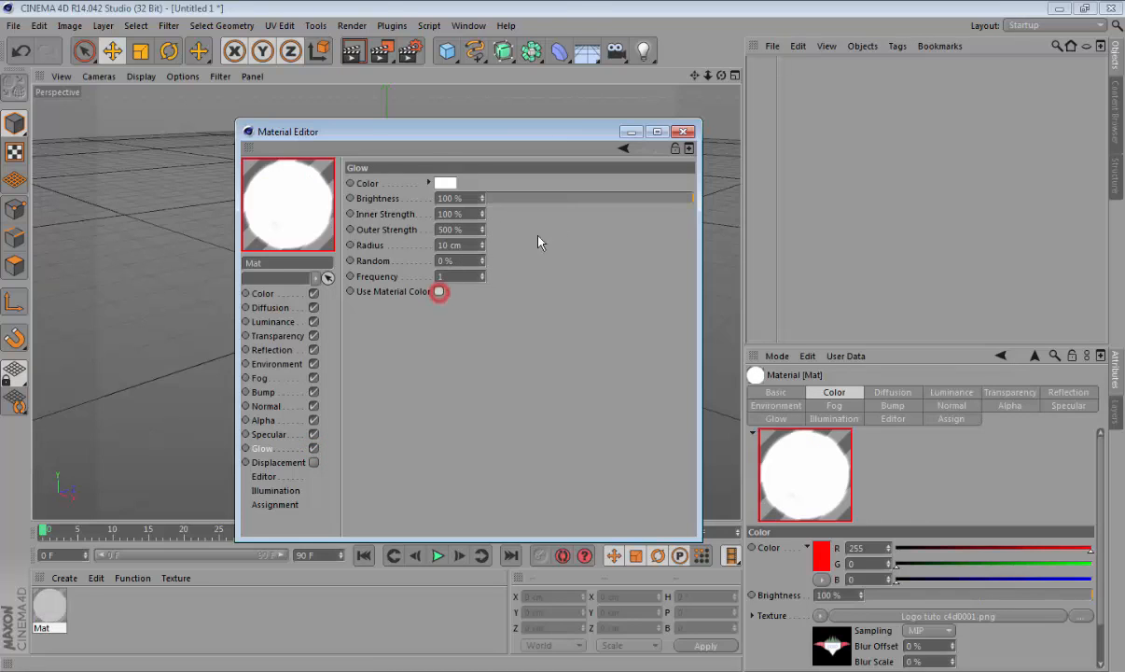
pyautogui.click(595, 196)
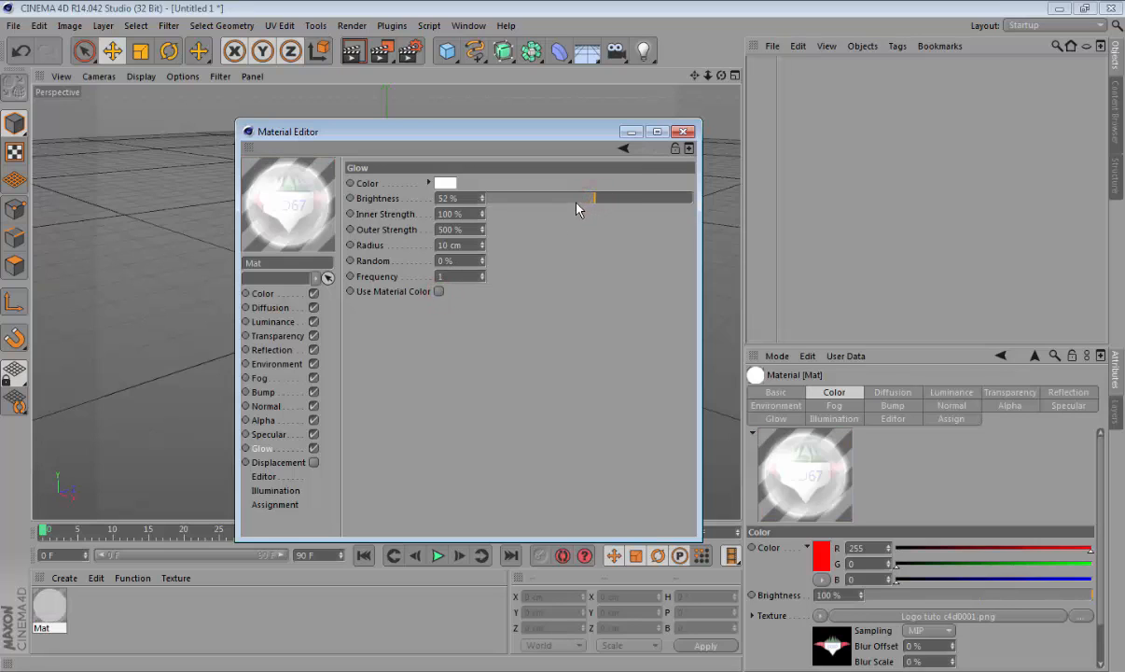
pyautogui.click(570, 197)
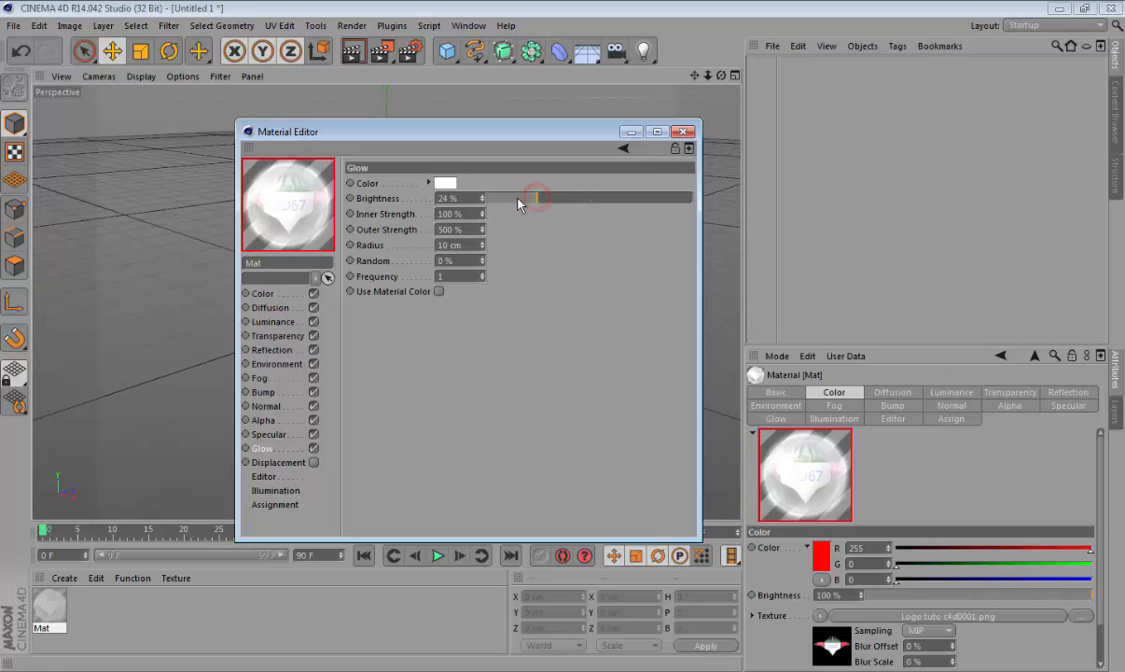
pyautogui.click(516, 197)
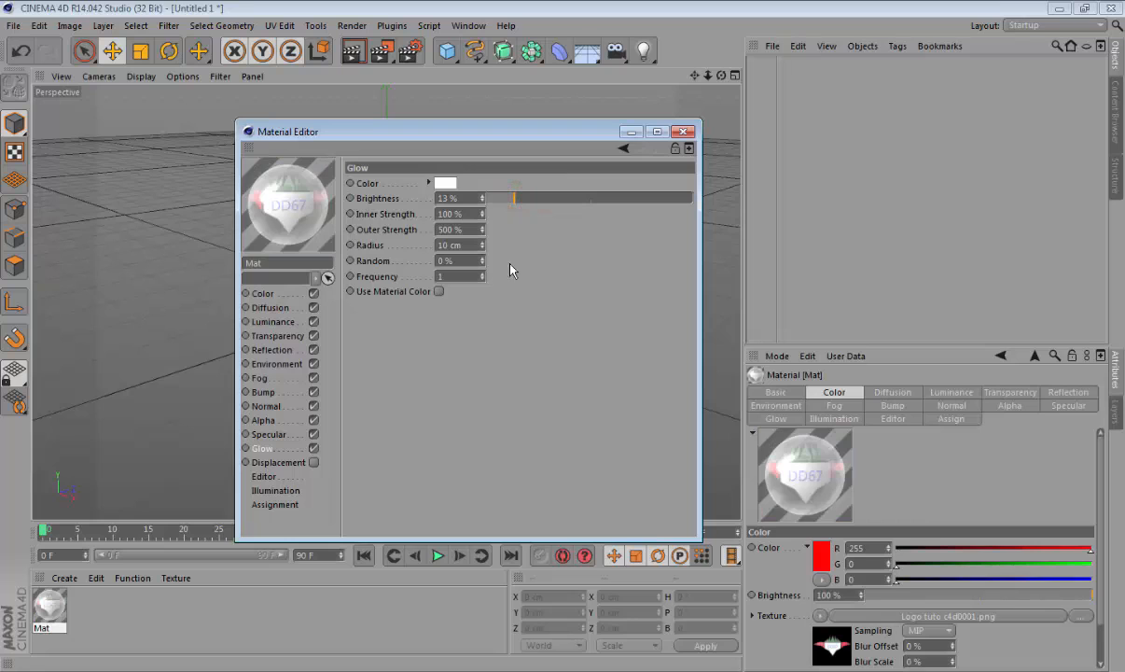
pyautogui.click(540, 196)
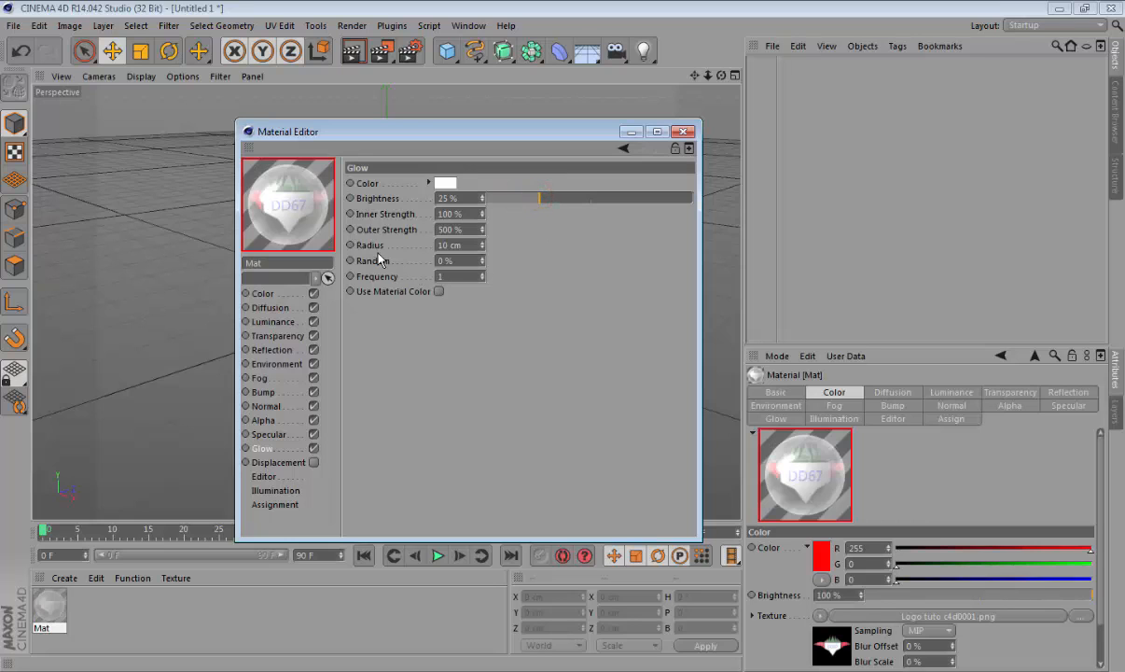
# Step: Enable the Displacement channel and close the Material Editor
pyautogui.click(314, 463)
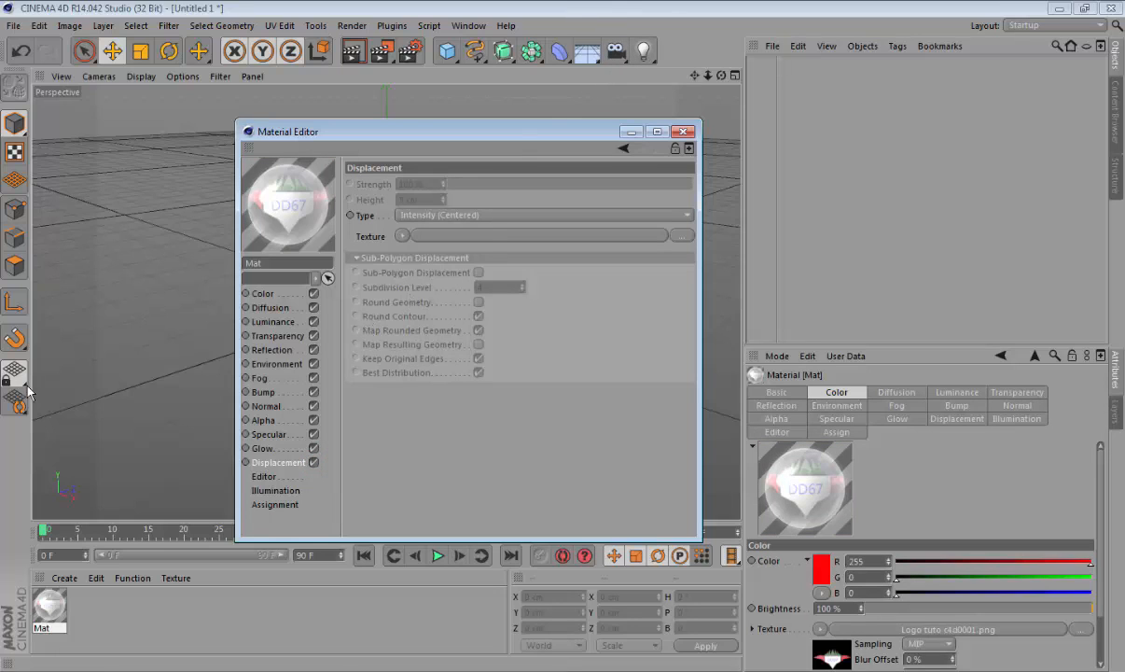
pyautogui.click(684, 133)
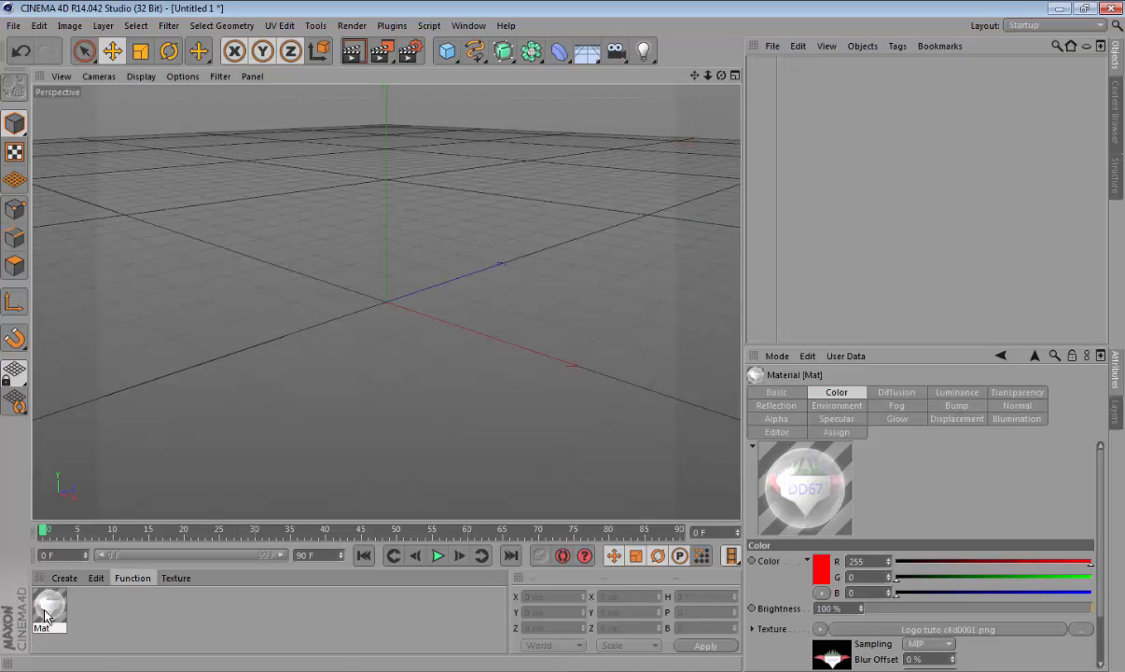
# Step: Add a cube to the scene and apply the Mat material to it
pyautogui.click(447, 52)
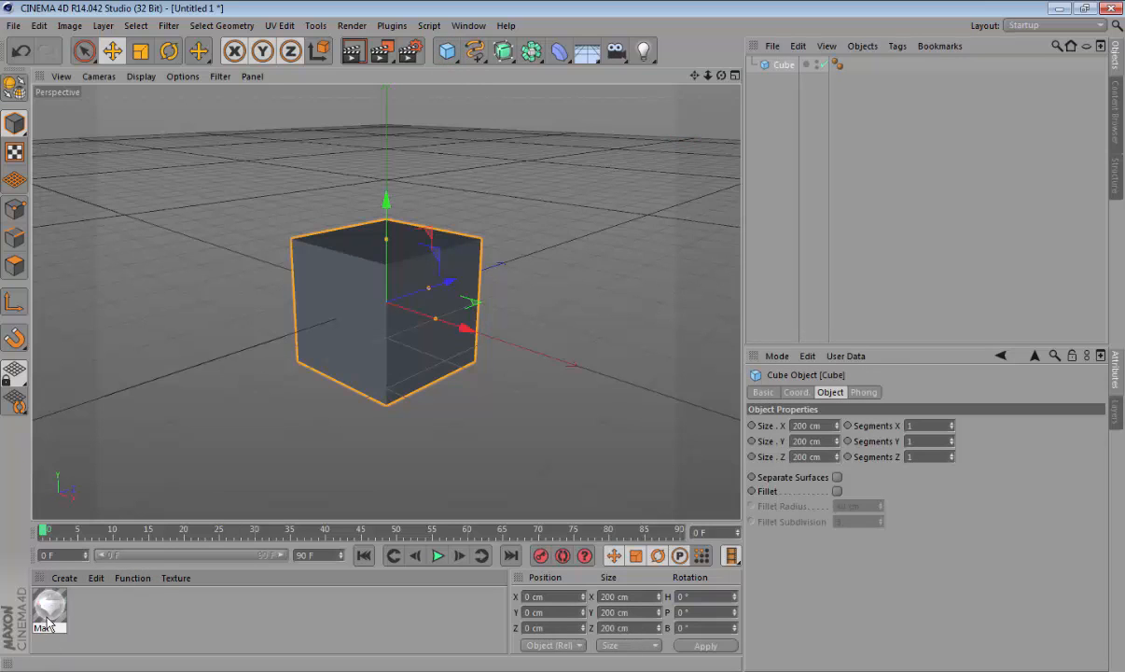
pyautogui.moveTo(47, 622); pyautogui.dragTo(328, 287)
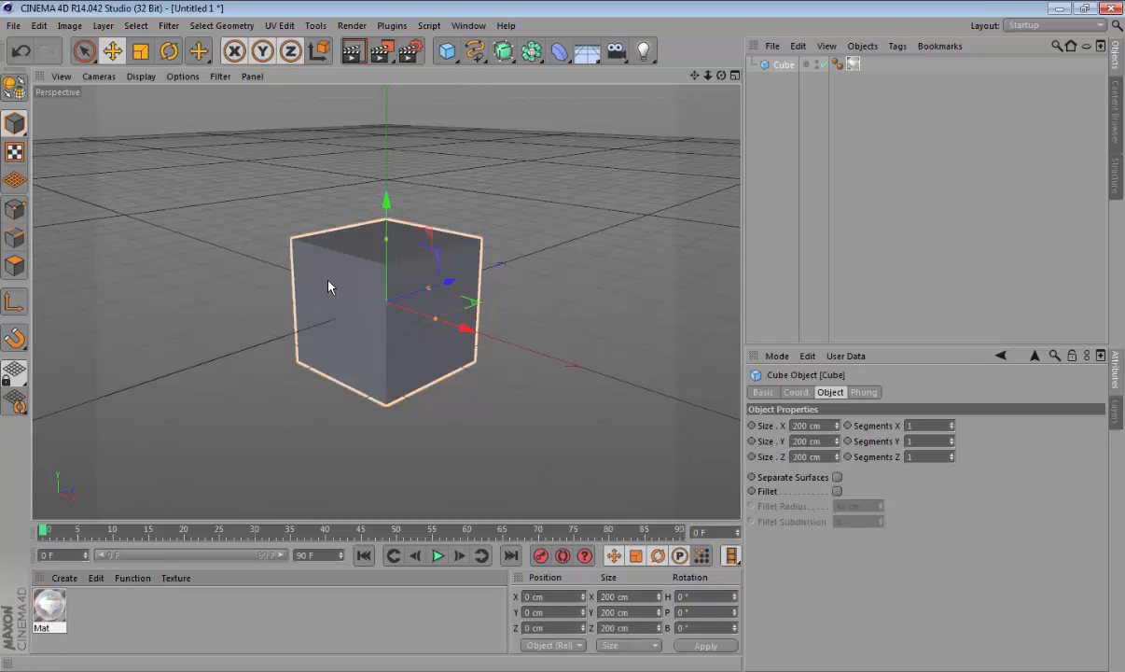
# Step: Render the textured cube to the Picture Viewer, close the render, and delete the cube
pyautogui.click(386, 51)
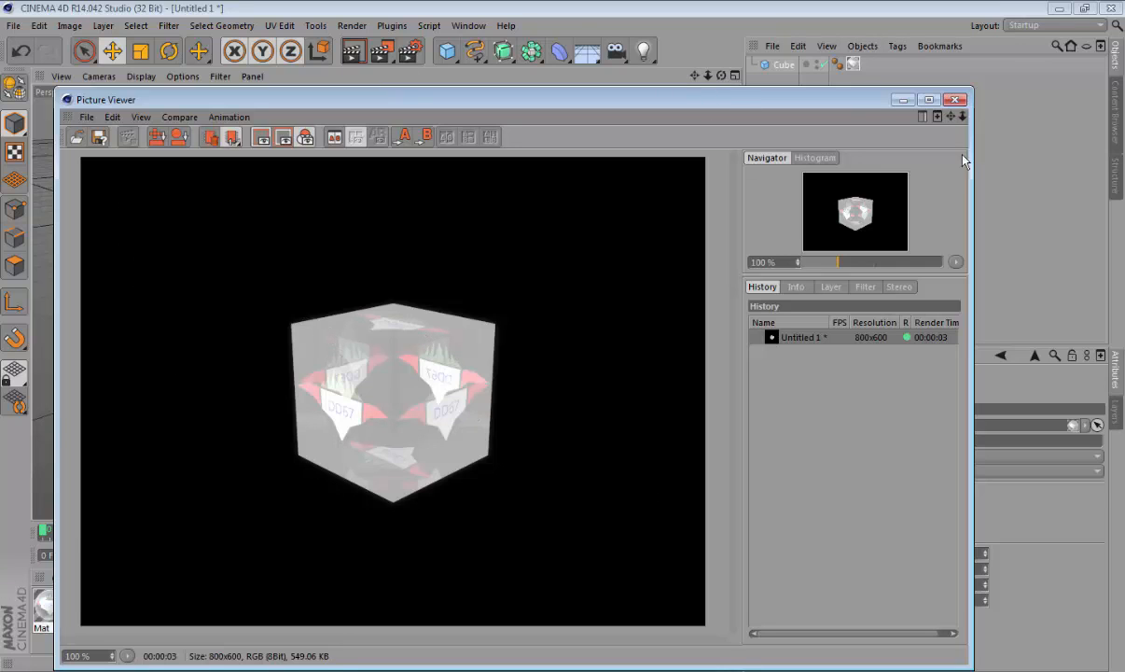
pyautogui.click(955, 99)
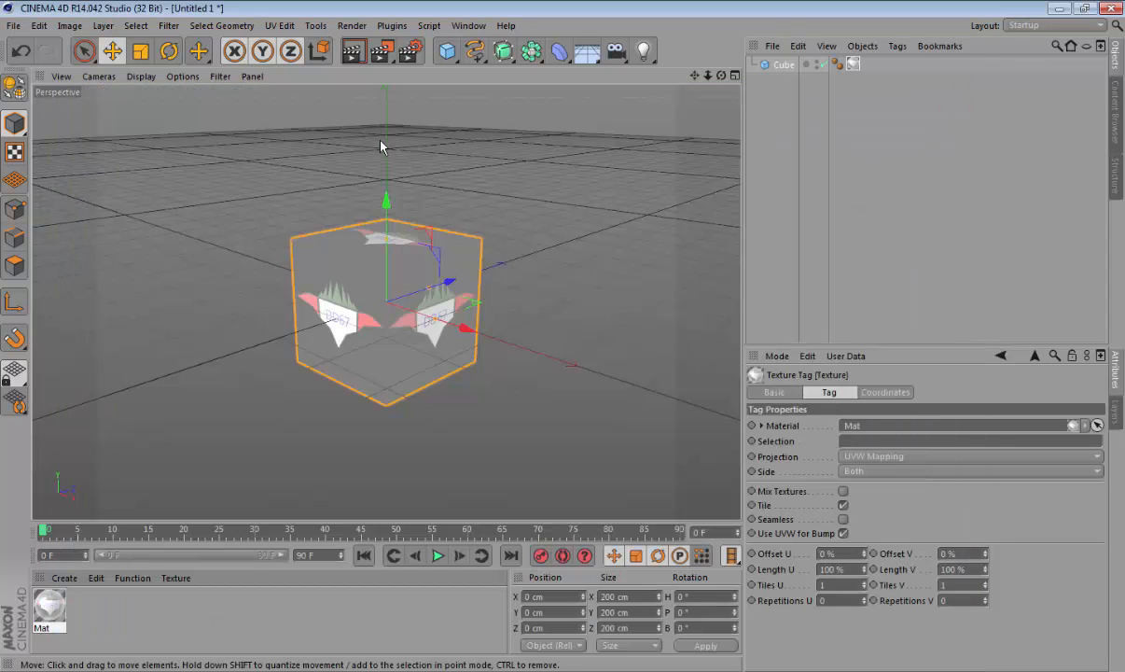
pyautogui.press('Delete')
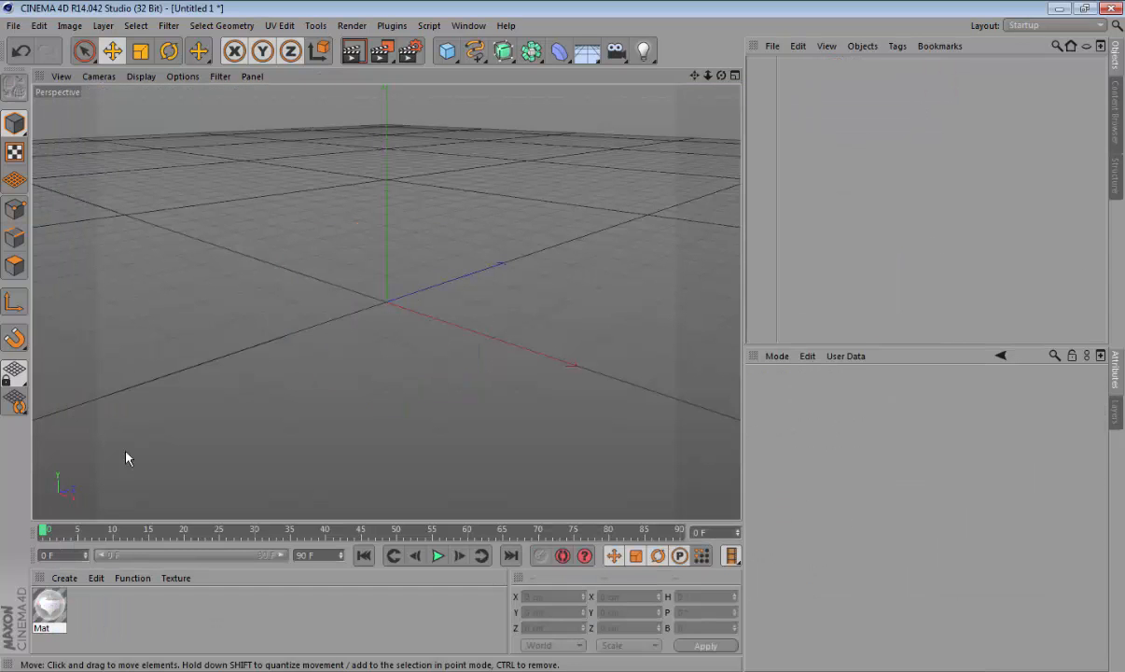
# Step: Create a Mabel shader material, and apply it to a newly added cube
pyautogui.click(62, 581)
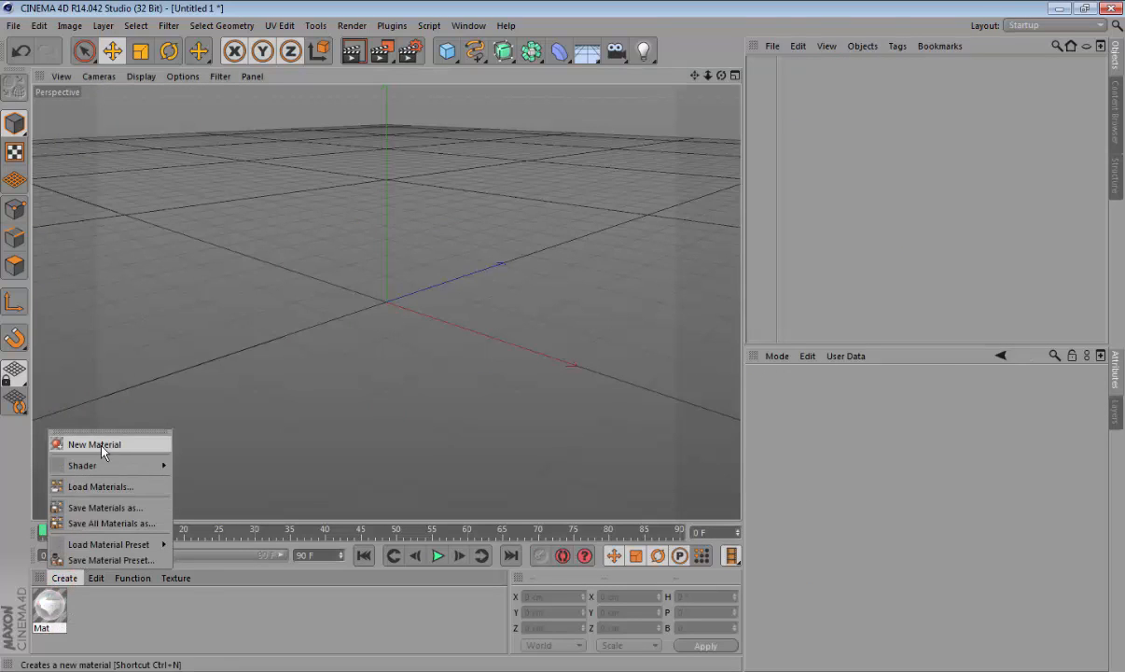
pyautogui.moveTo(115, 466)
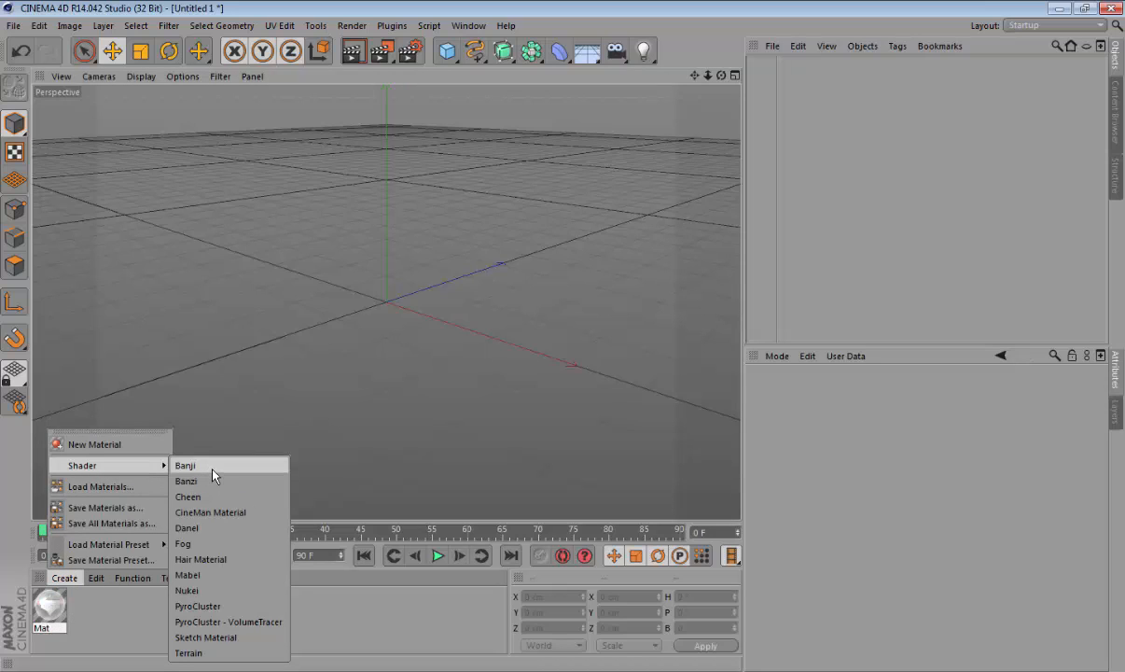
pyautogui.click(250, 575)
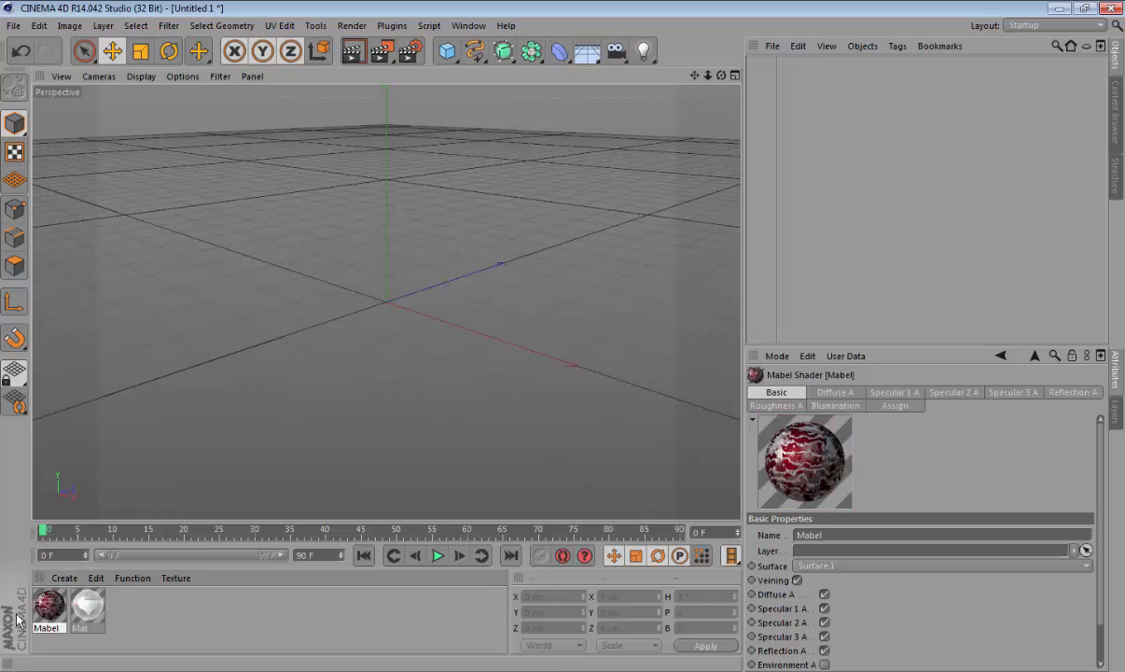
pyautogui.click(447, 51)
pyautogui.moveTo(49, 605); pyautogui.dragTo(334, 347)
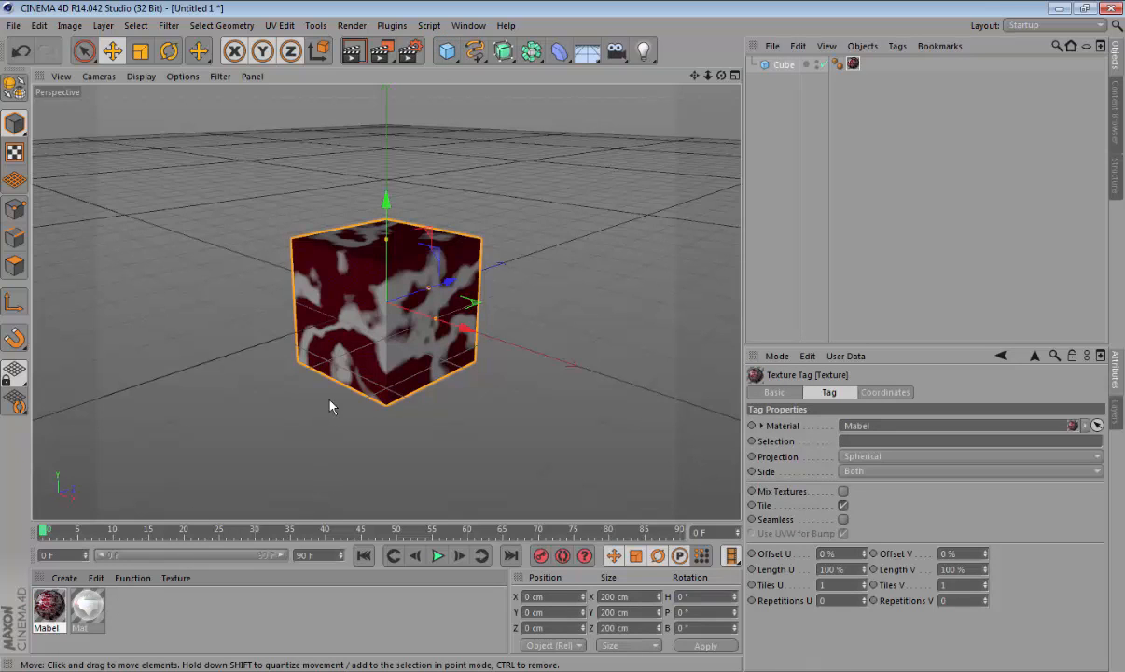
# Step: Create a PyroCluster shader material and apply it to the cube
pyautogui.click(65, 578)
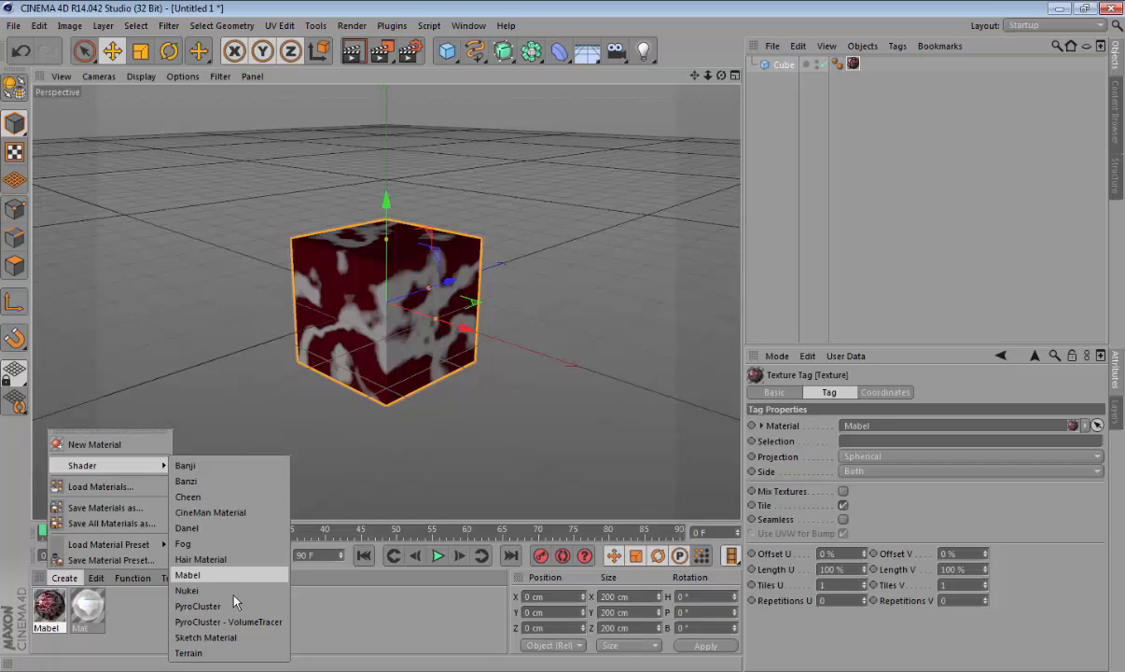
pyautogui.click(240, 606)
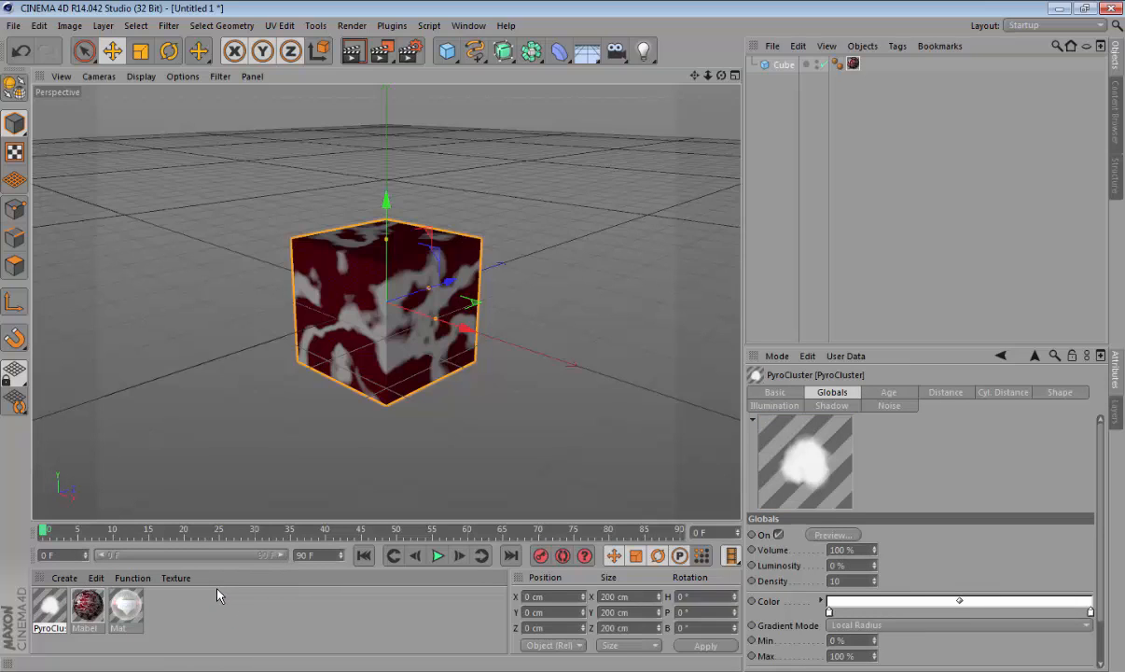
pyautogui.moveTo(49, 608); pyautogui.dragTo(331, 338)
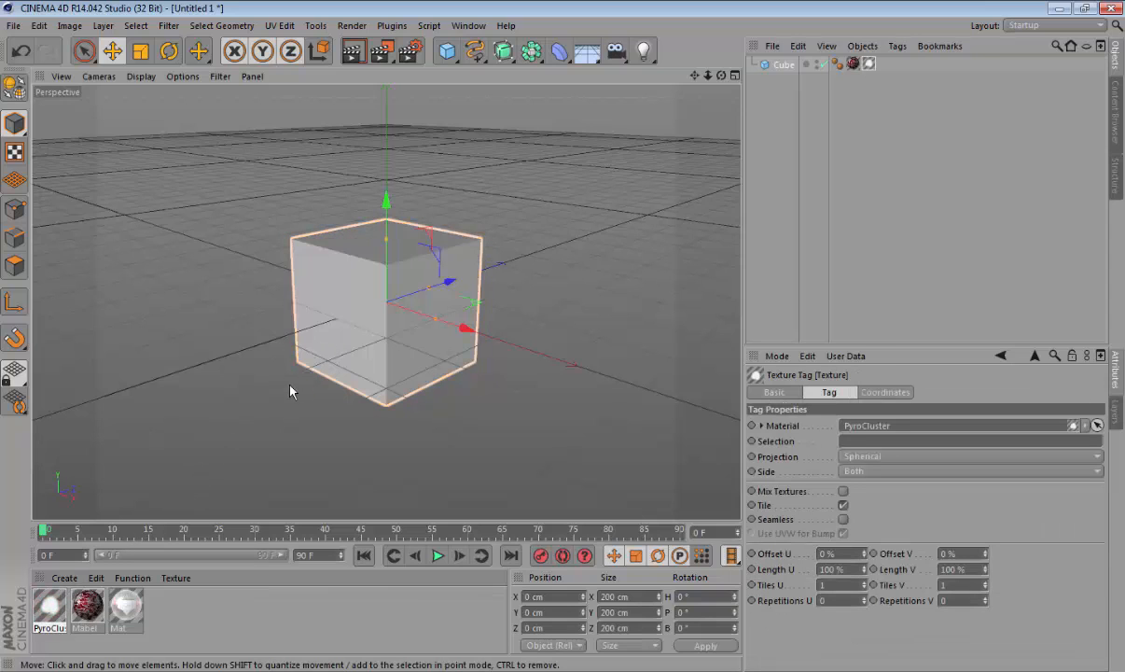
# Step: Delete the Mabel texture tag from the cube, keeping only the PyroCluster tag
pyautogui.click(854, 63)
pyautogui.press('Delete')
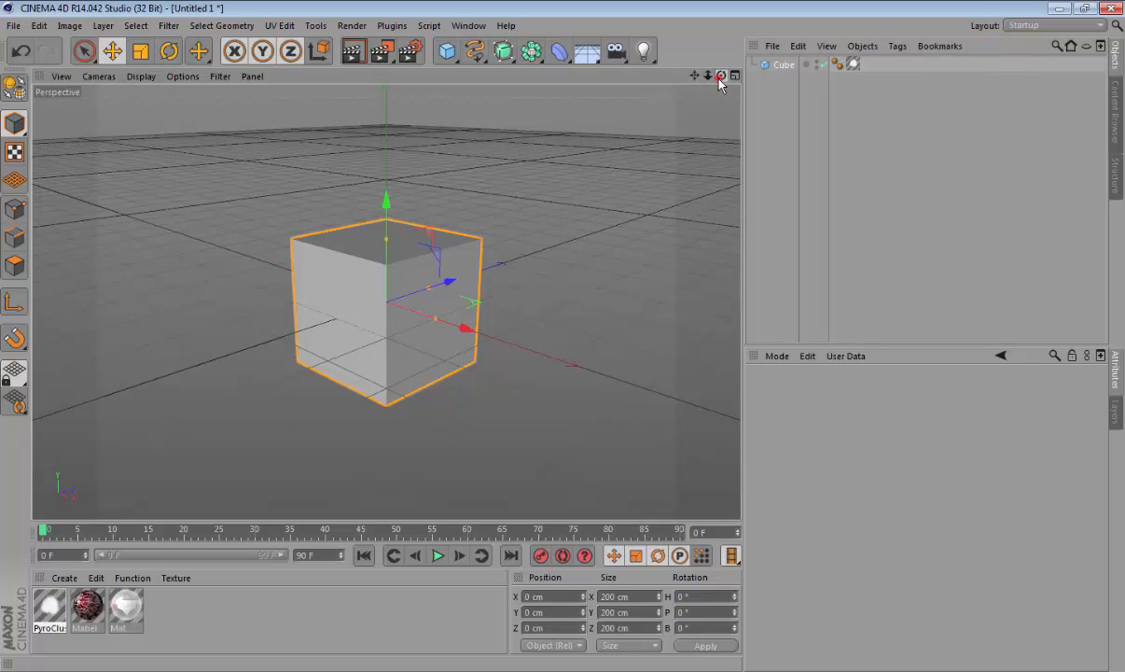
pyautogui.moveTo(722, 74); pyautogui.dragTo(686, 84)
pyautogui.keyDown('alt'); pyautogui.moveTo(385, 301); pyautogui.dragTo(387, 302); pyautogui.keyUp('alt')
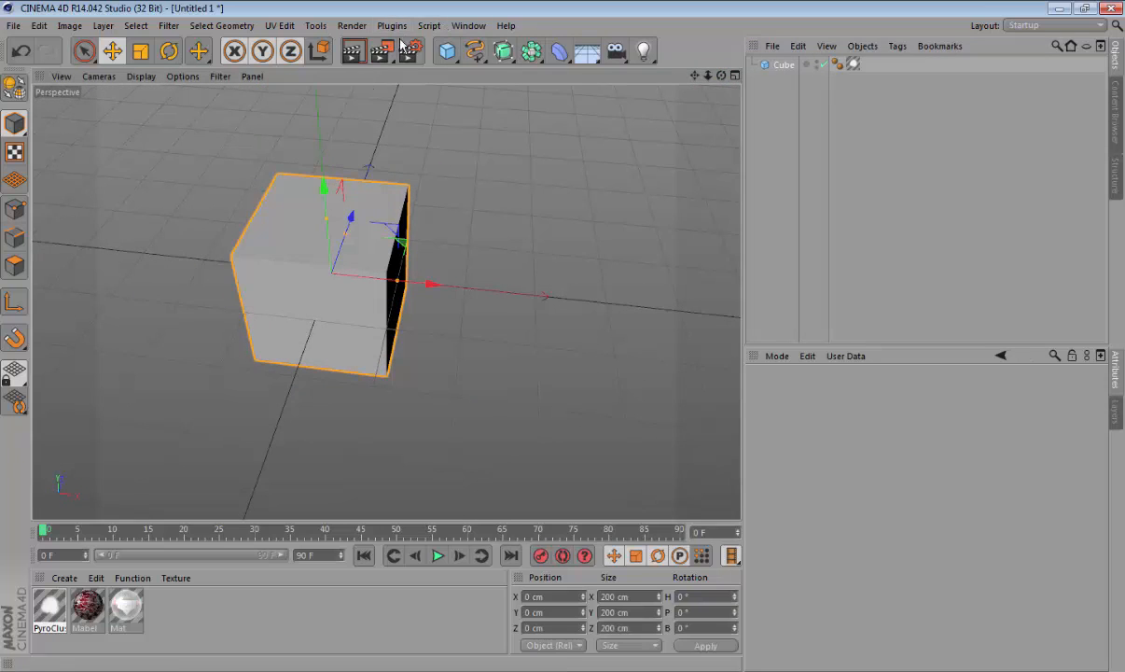
# Step: Try the large and mini icon sizes for the material thumbnails, and return to small icons
pyautogui.click(96, 578)
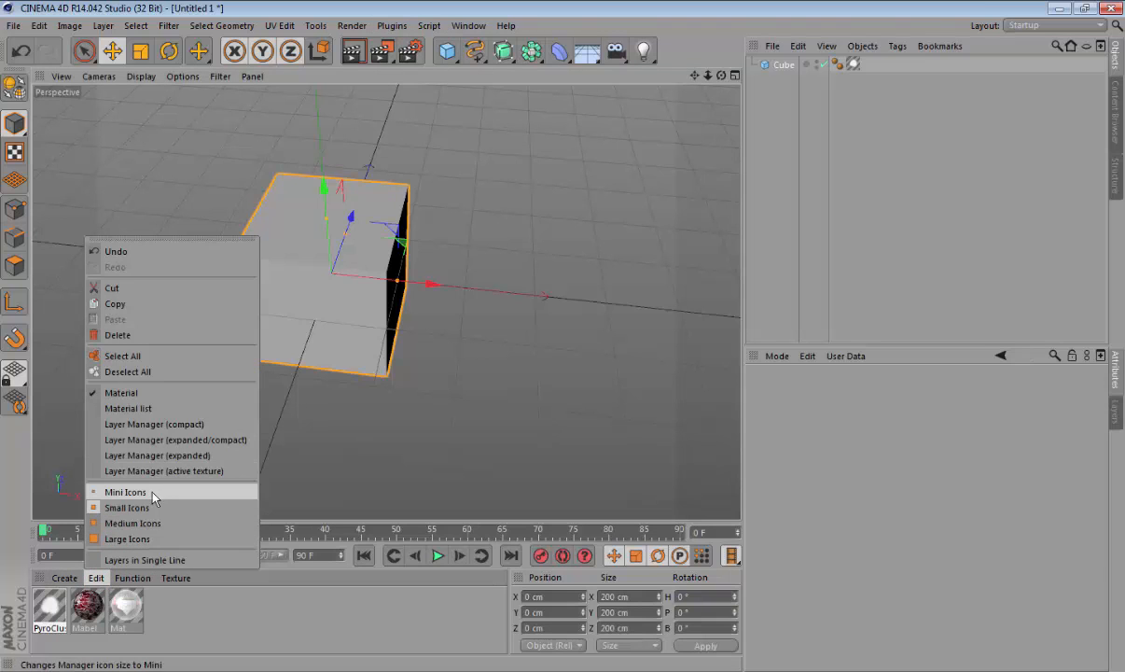
pyautogui.click(140, 522)
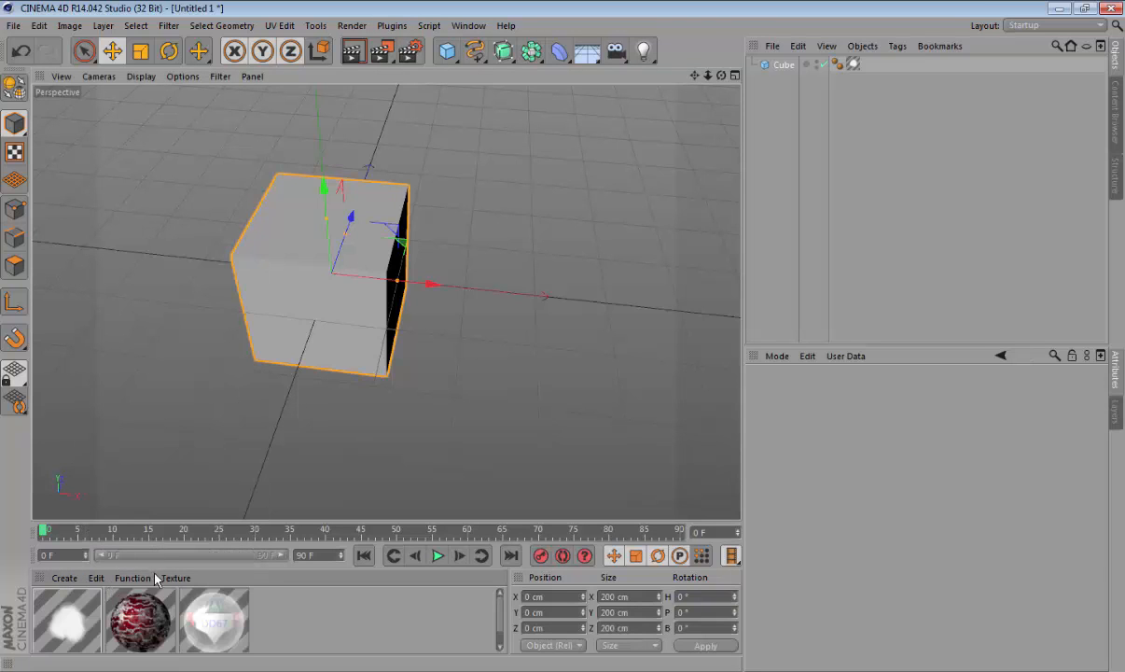
pyautogui.click(96, 580)
pyautogui.click(154, 491)
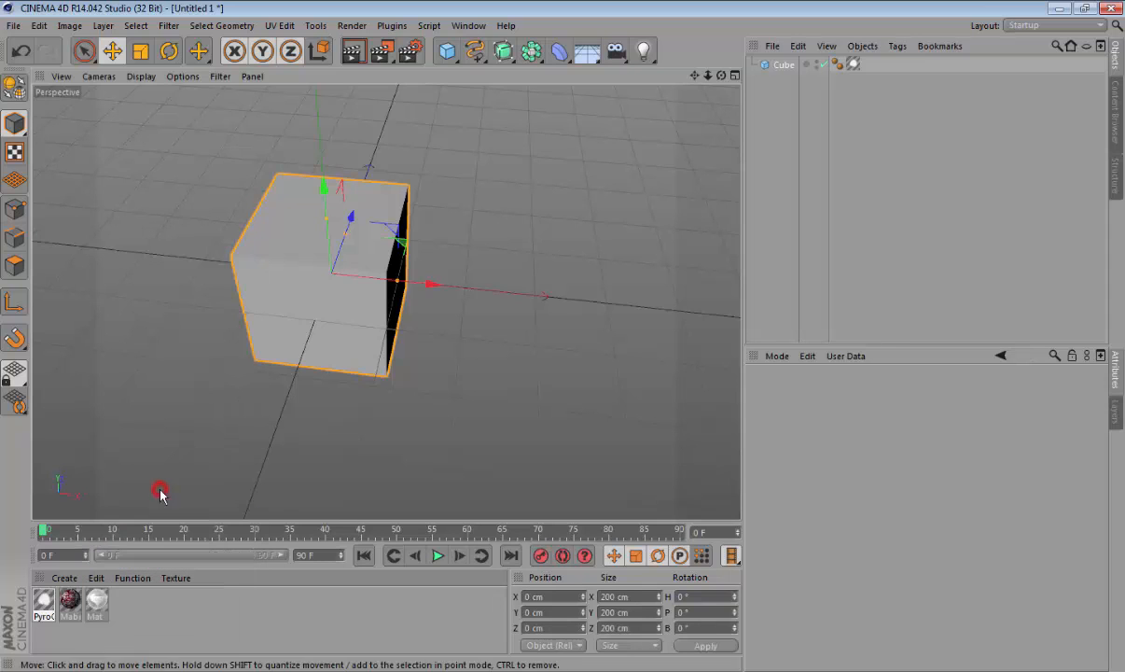
pyautogui.click(96, 577)
pyautogui.click(132, 578)
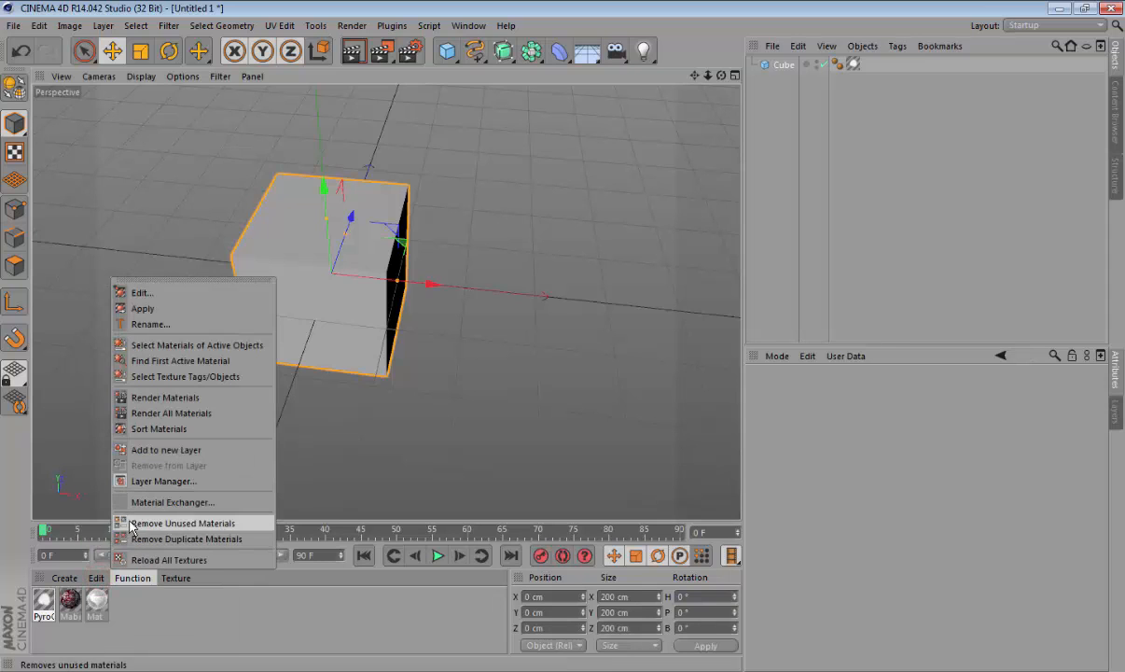
pyautogui.click(96, 579)
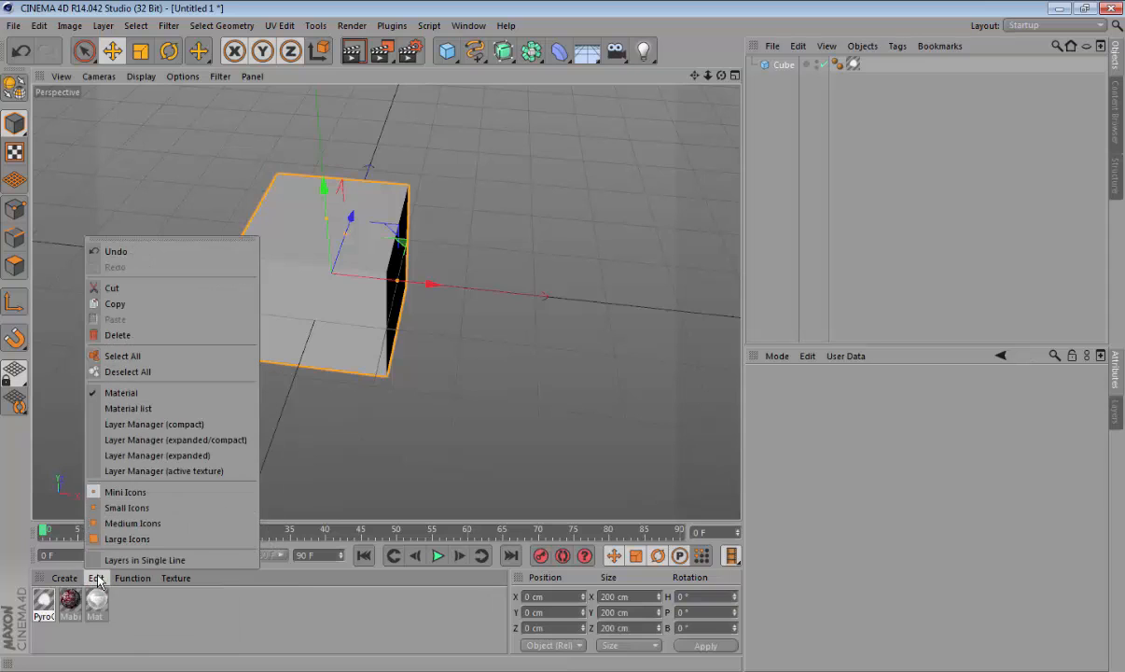
pyautogui.click(127, 506)
# Step: Switch the material thumbnails to medium icons and back to small icons
pyautogui.click(98, 578)
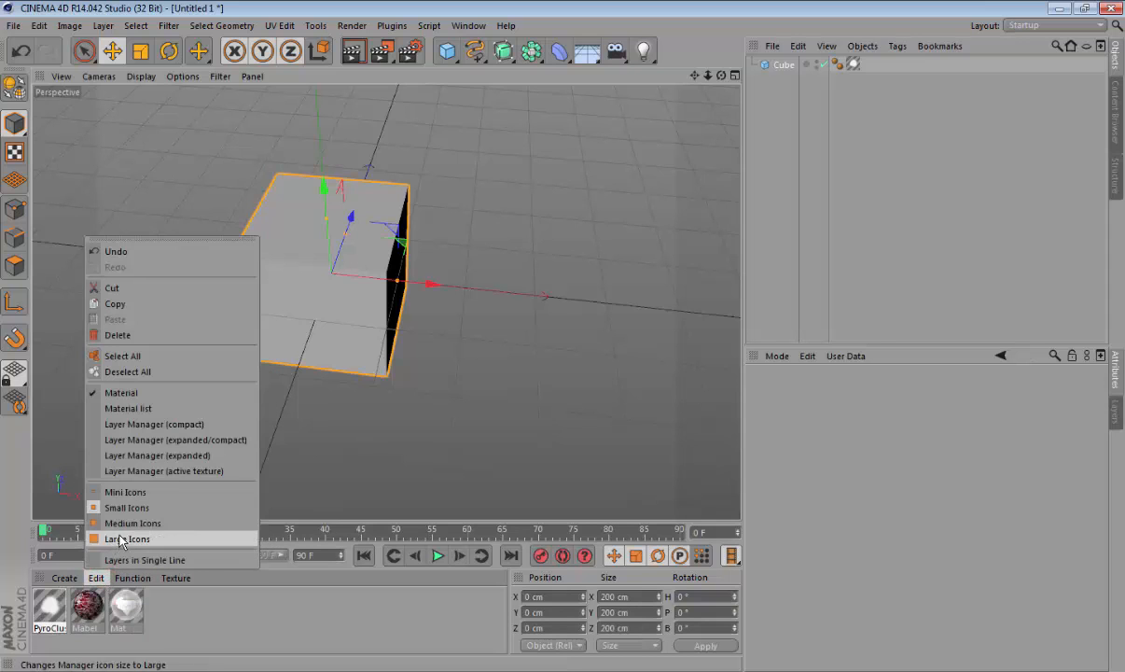
pyautogui.click(124, 523)
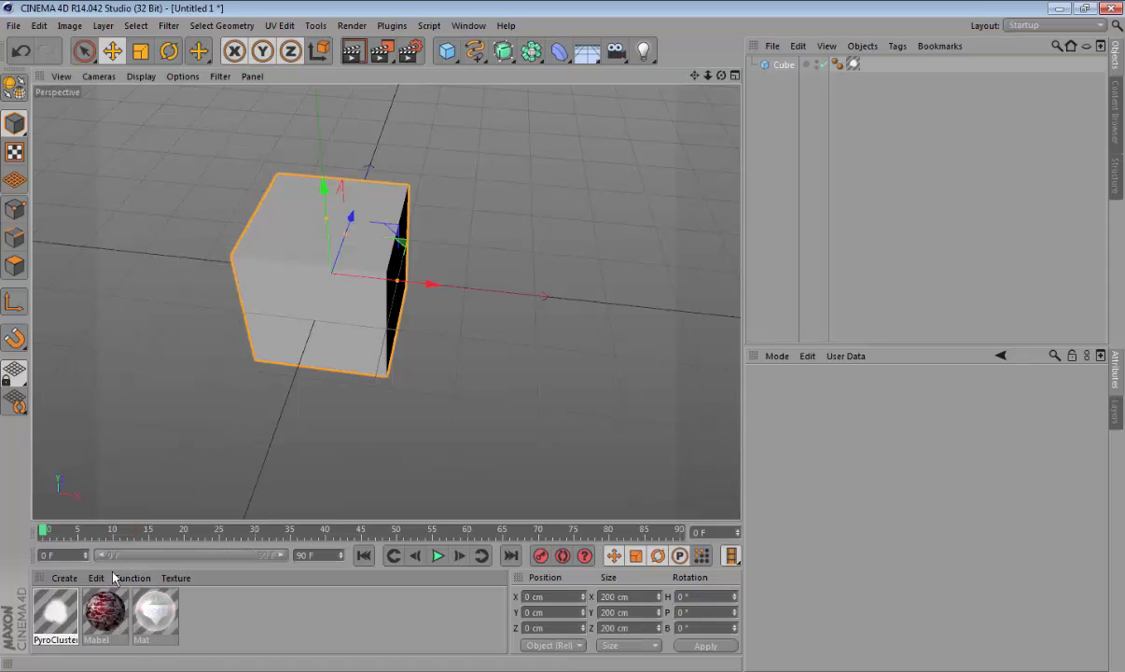
pyautogui.click(97, 578)
pyautogui.click(121, 506)
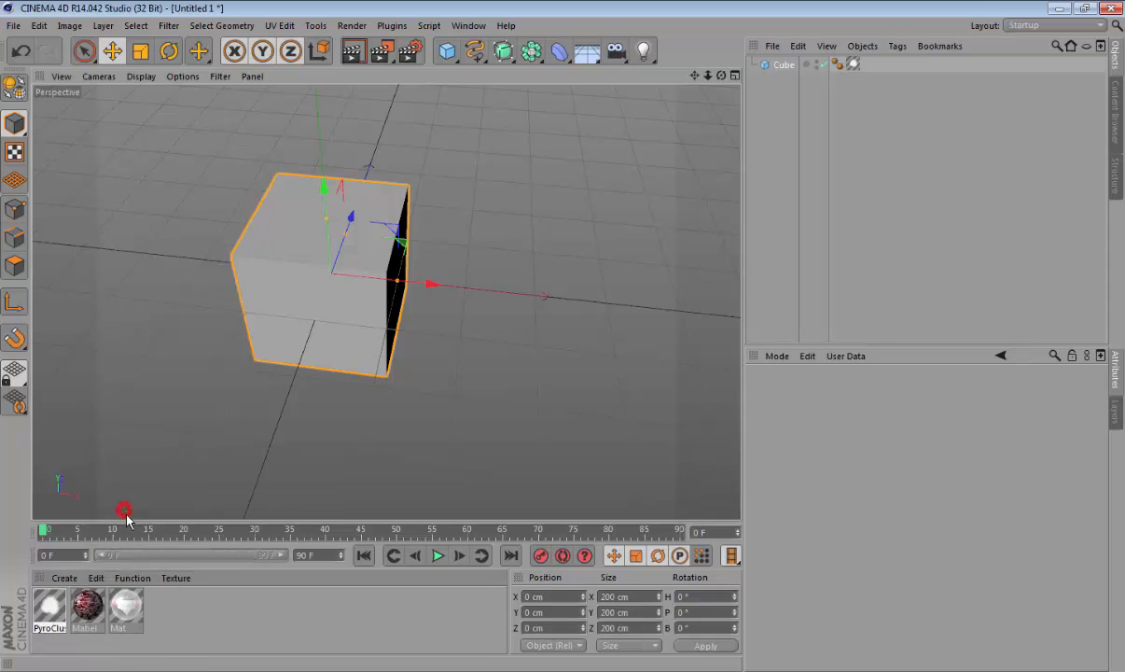
pyautogui.click(123, 579)
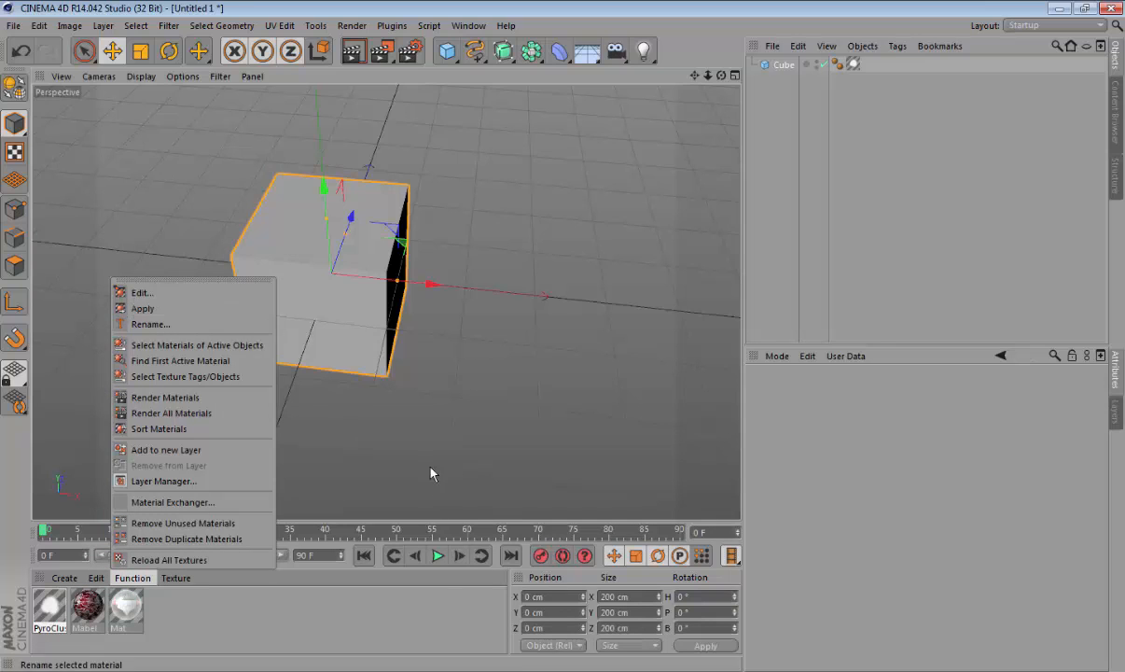
pyautogui.click(175, 578)
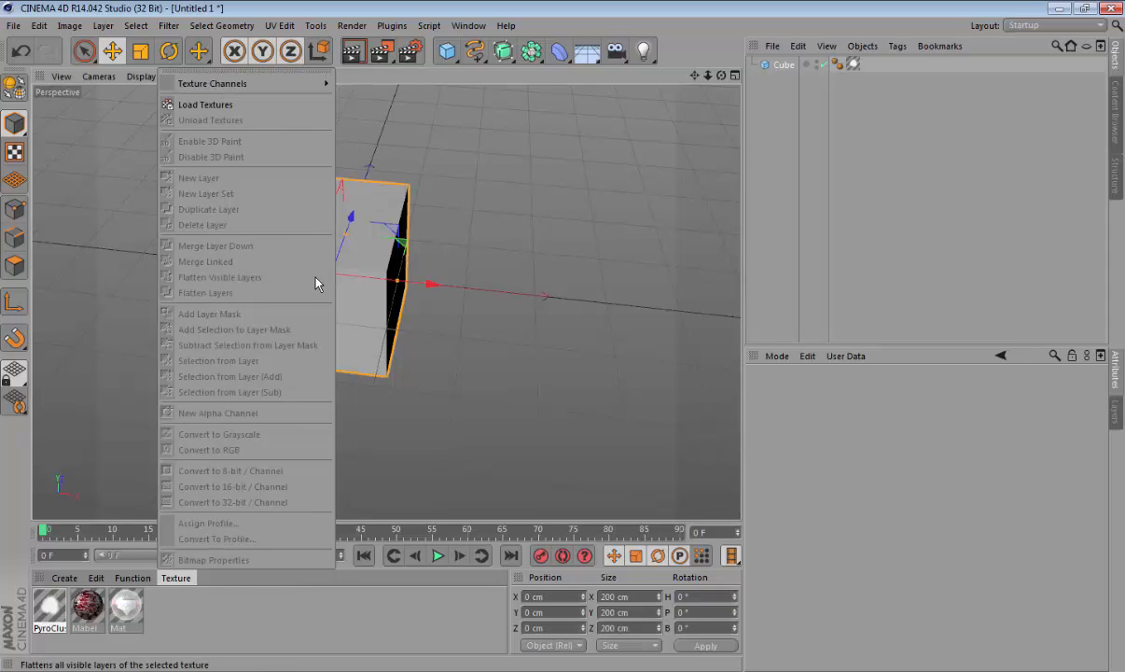
pyautogui.moveTo(306, 83)
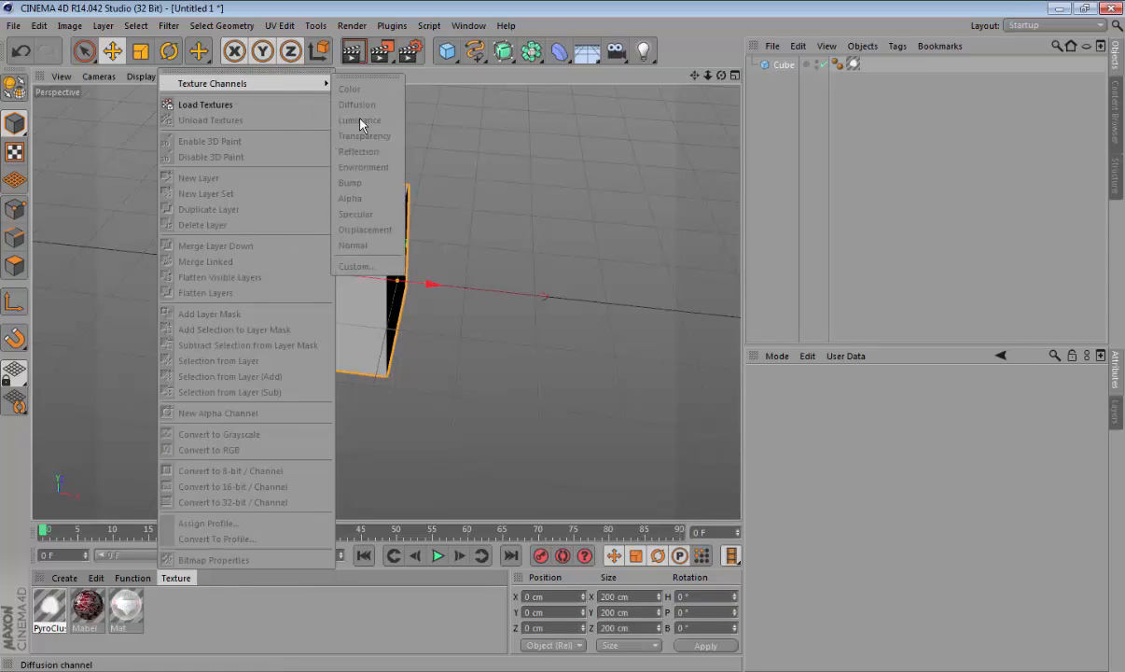
pyautogui.click(364, 183)
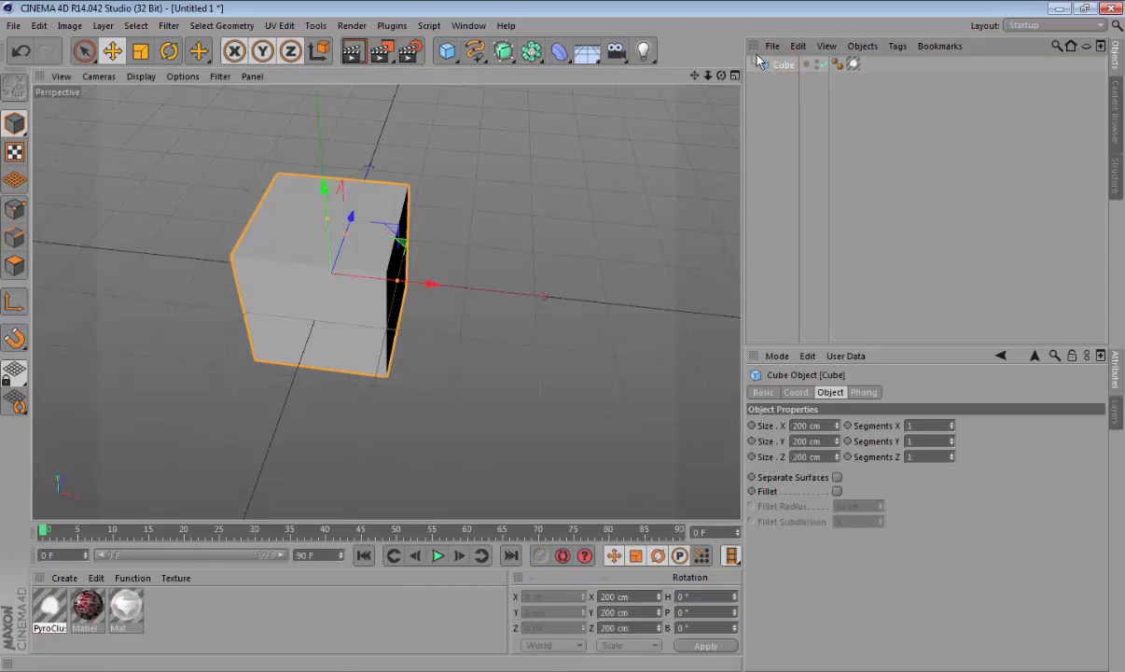
# Step: Delete the cube and select the PyroCluster, Mabel and Mat materials together
pyautogui.press('Delete')
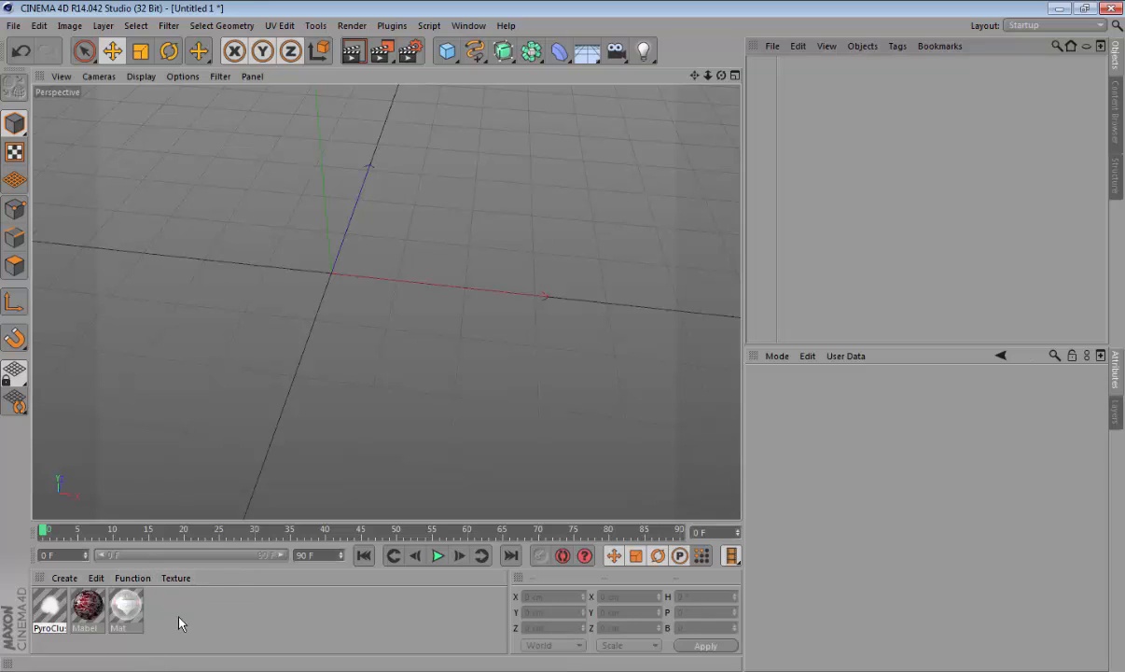
pyautogui.click(222, 604)
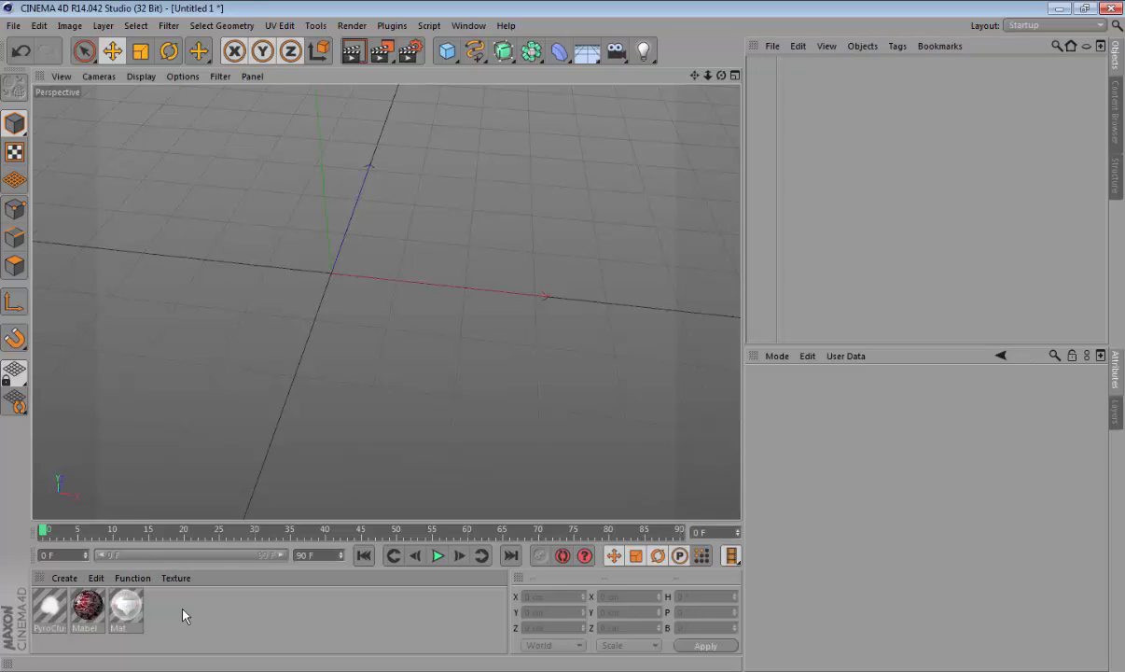
pyautogui.click(266, 615)
pyautogui.moveTo(266, 615); pyautogui.dragTo(3, 623)
pyautogui.moveTo(4, 627); pyautogui.dragTo(6, 597)
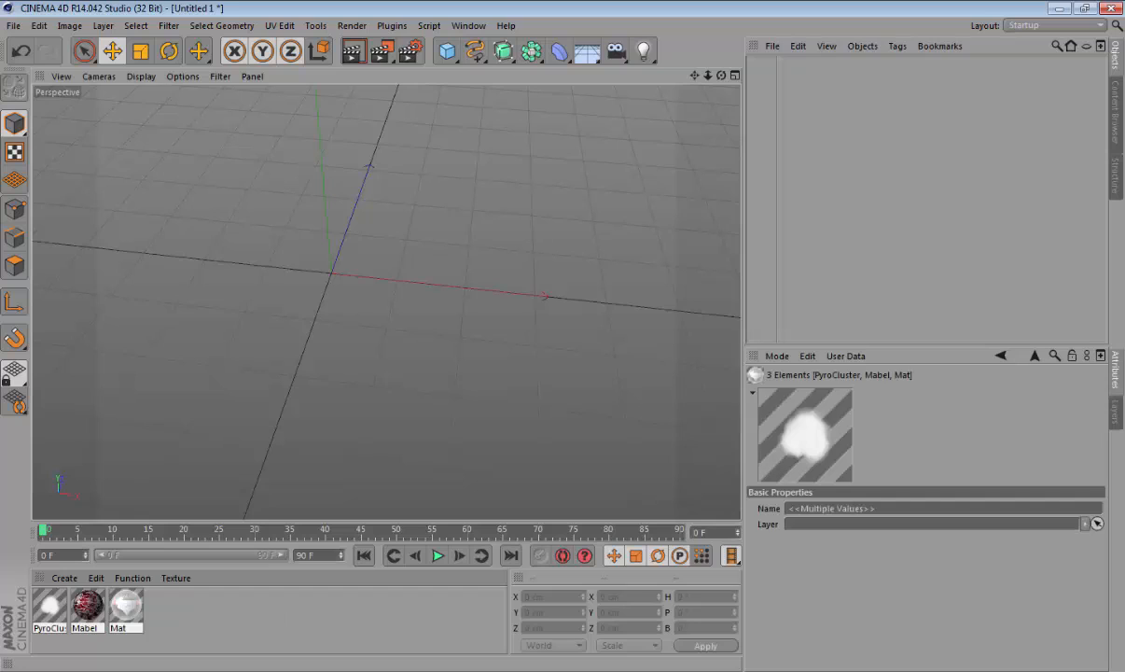